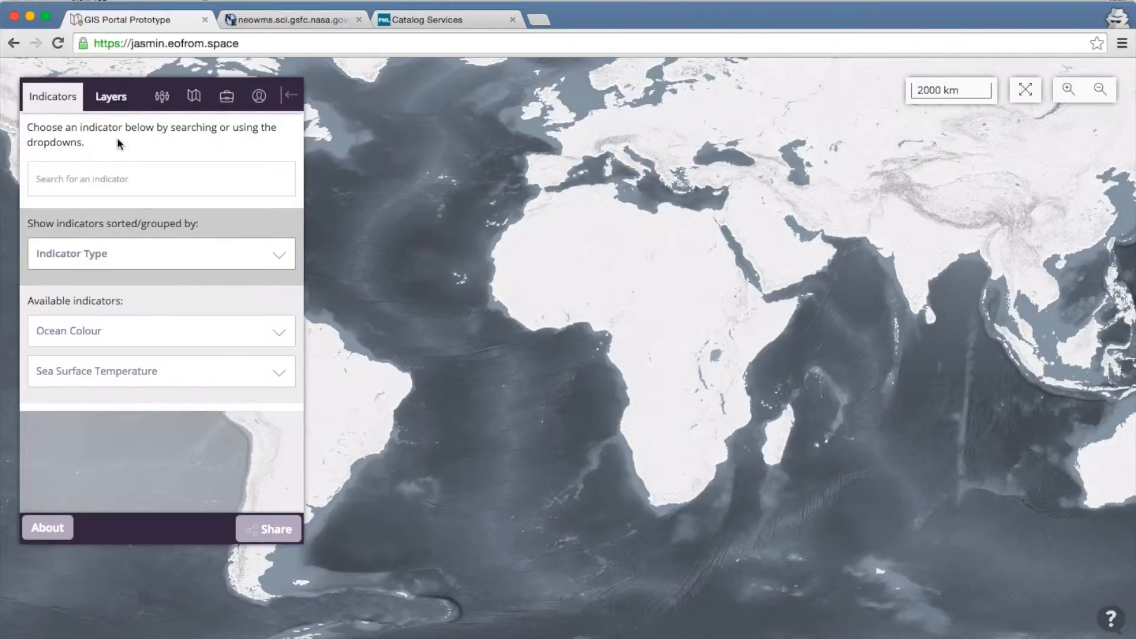
# Step: Add the monthly Chlorophyll A Concentration layer from the Ocean Colour indicators
pyautogui.click(188, 344)
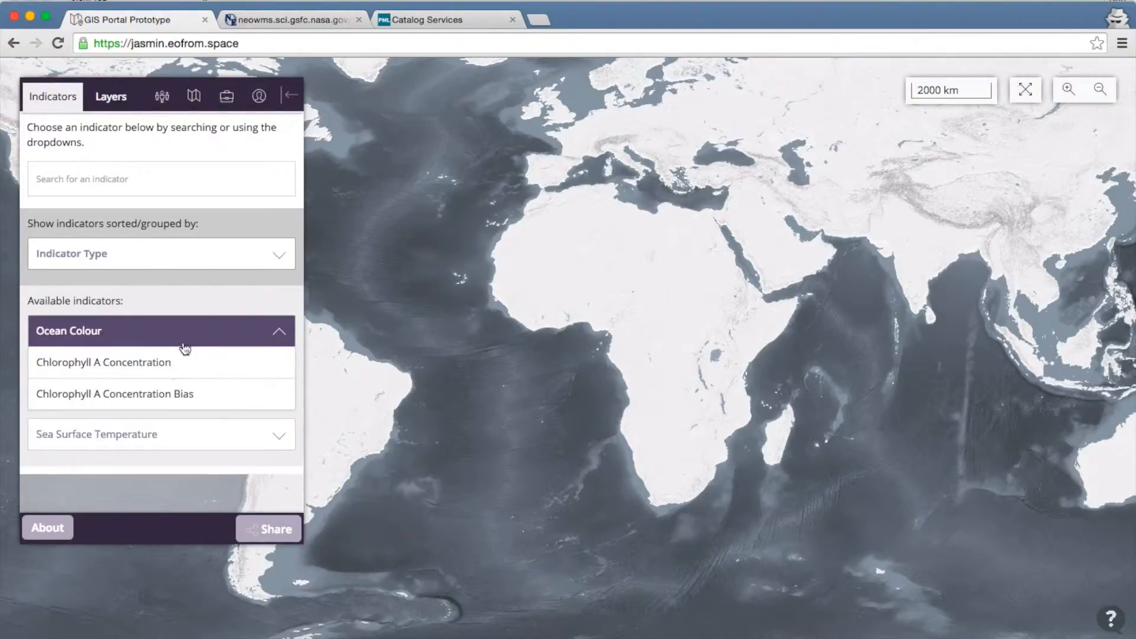
pyautogui.click(168, 364)
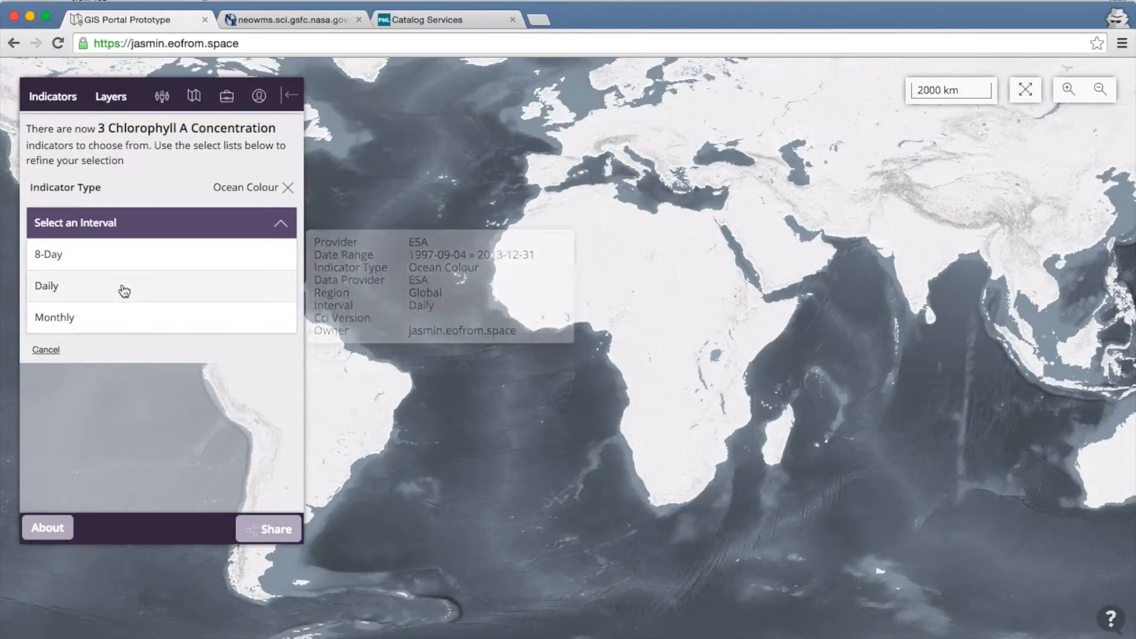
pyautogui.click(135, 324)
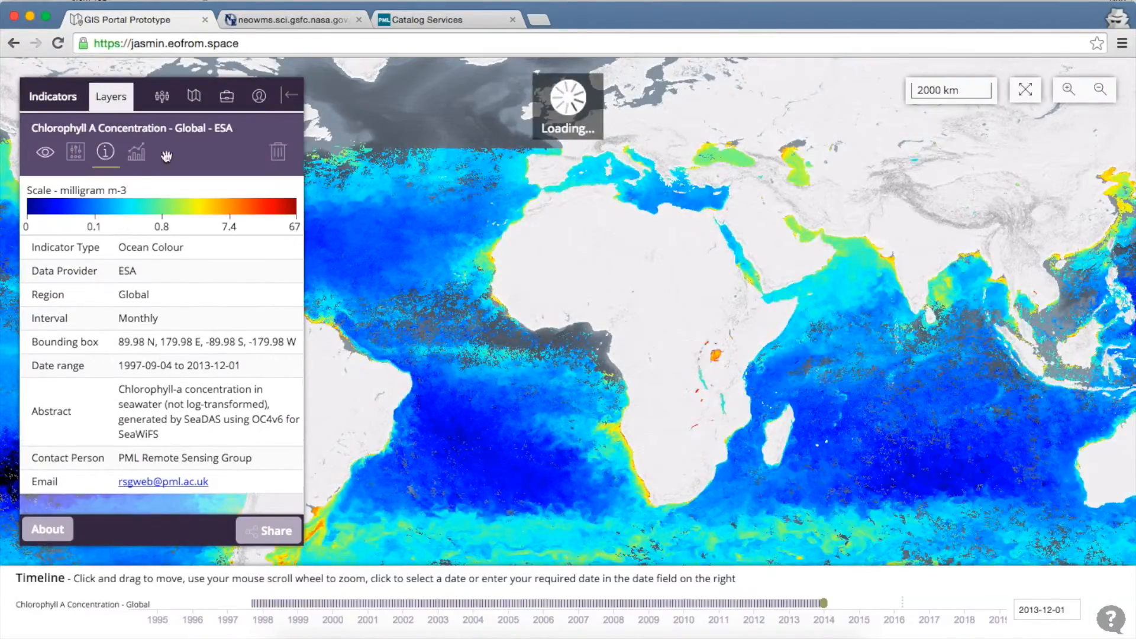
# Step: Return to the chlorophyll layer's details and drag the map toward the Indian Ocean
pyautogui.click(56, 98)
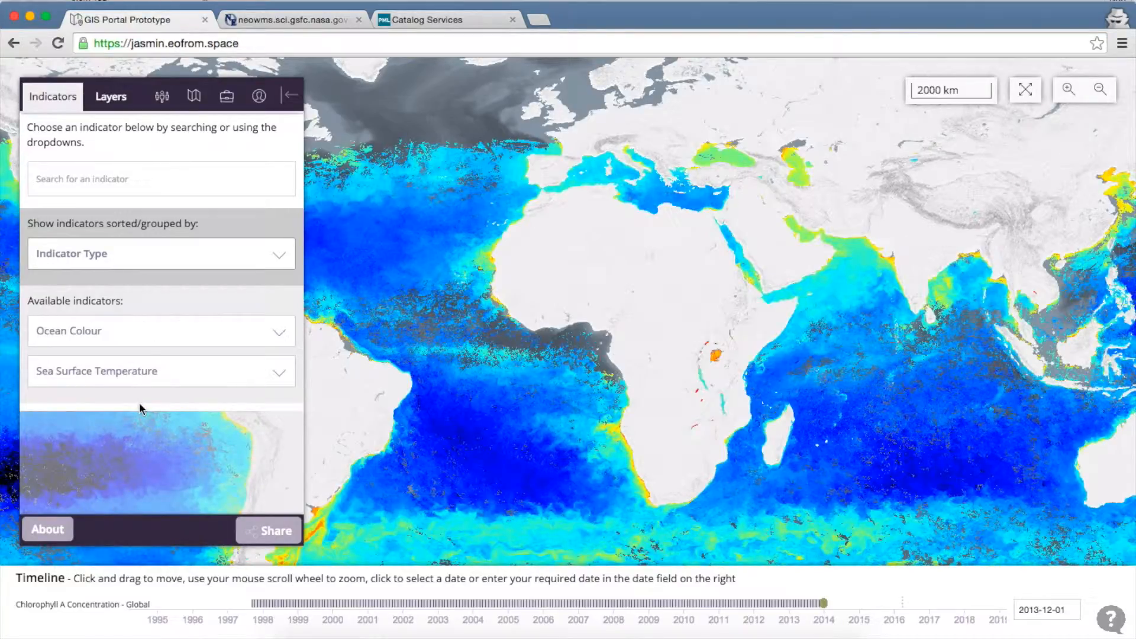
pyautogui.click(111, 100)
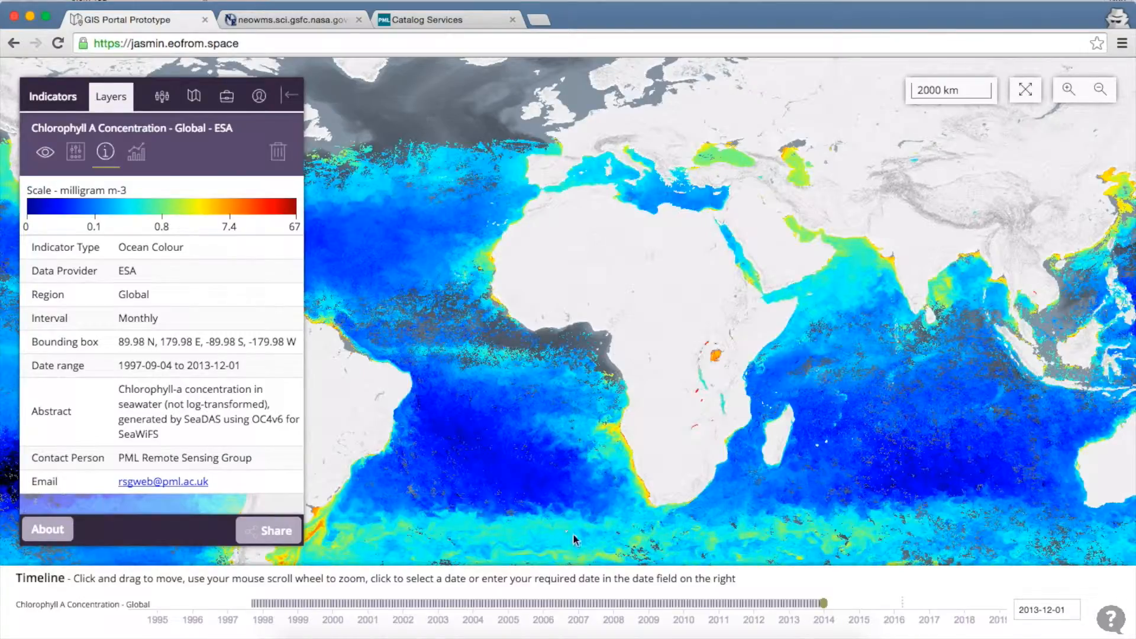
pyautogui.moveTo(714, 430); pyautogui.dragTo(669, 386)
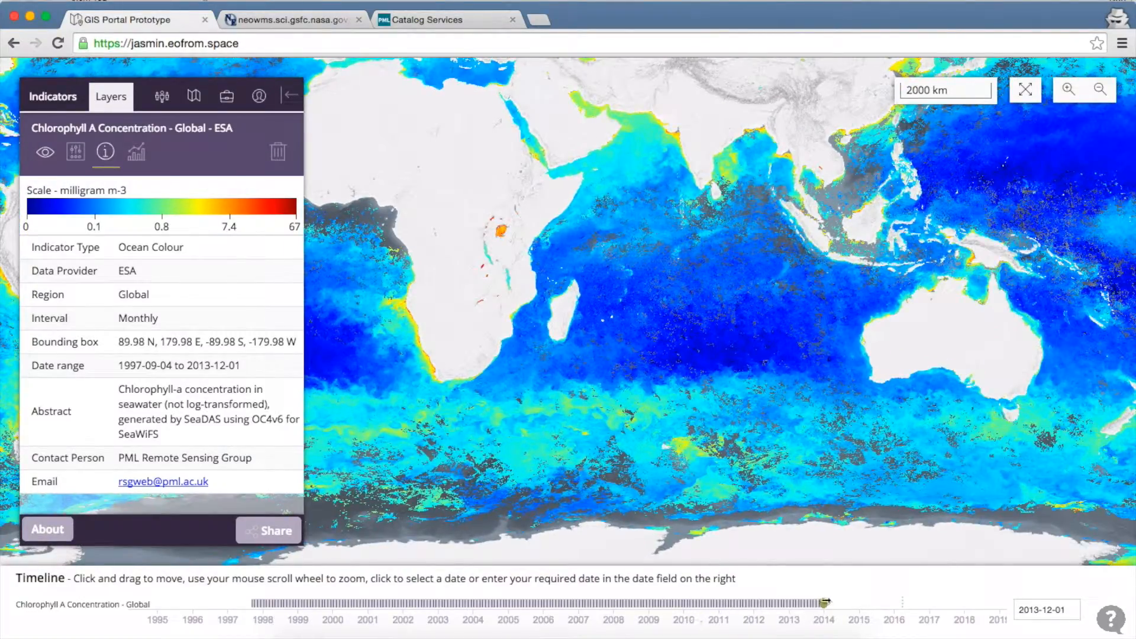
# Step: Set the timeline date to 14 May 2013 and centre the map on the North Atlantic
pyautogui.click(1045, 611)
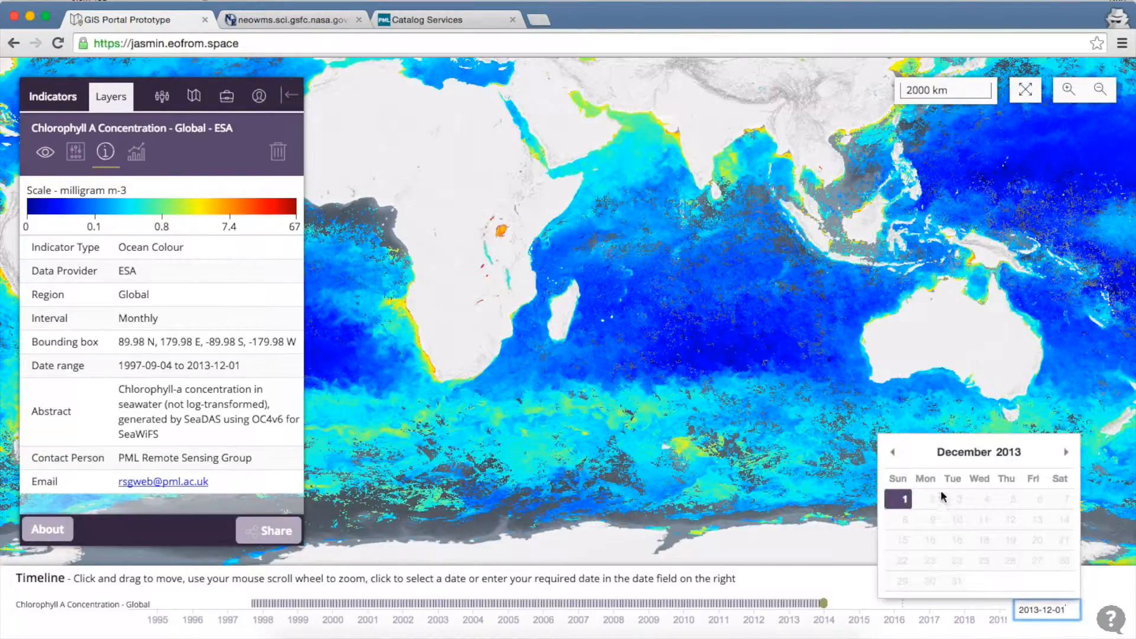
pyautogui.click(892, 451)
pyautogui.click(892, 451)
pyautogui.click(892, 451)
pyautogui.click(892, 451)
pyautogui.click(892, 452)
pyautogui.click(892, 452)
pyautogui.click(893, 451)
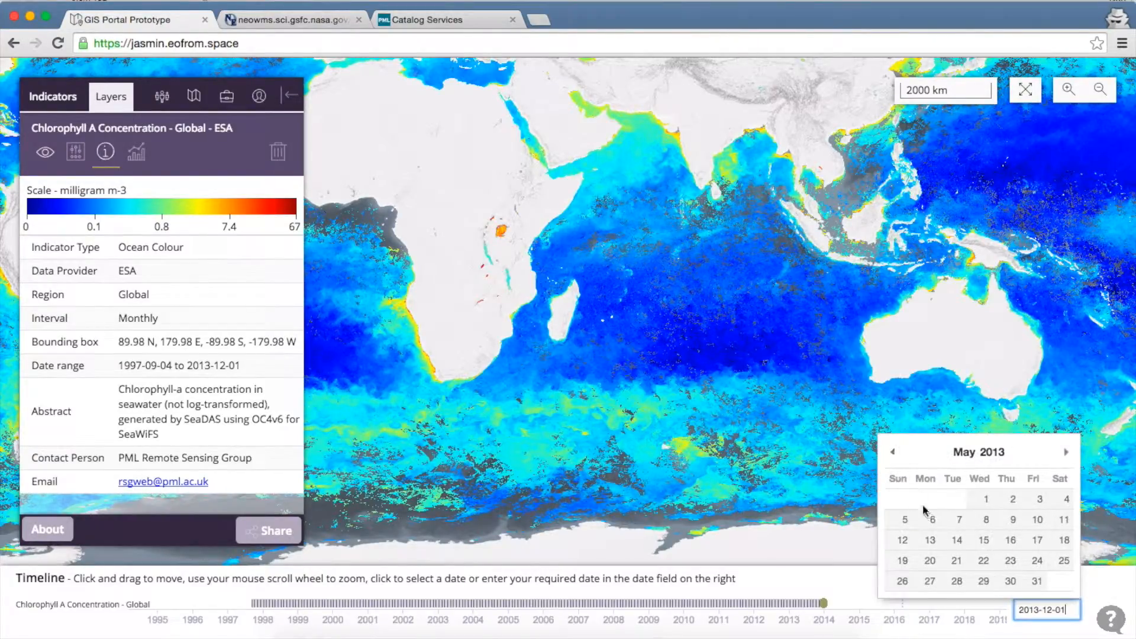
pyautogui.click(957, 540)
pyautogui.moveTo(643, 299); pyautogui.dragTo(842, 414)
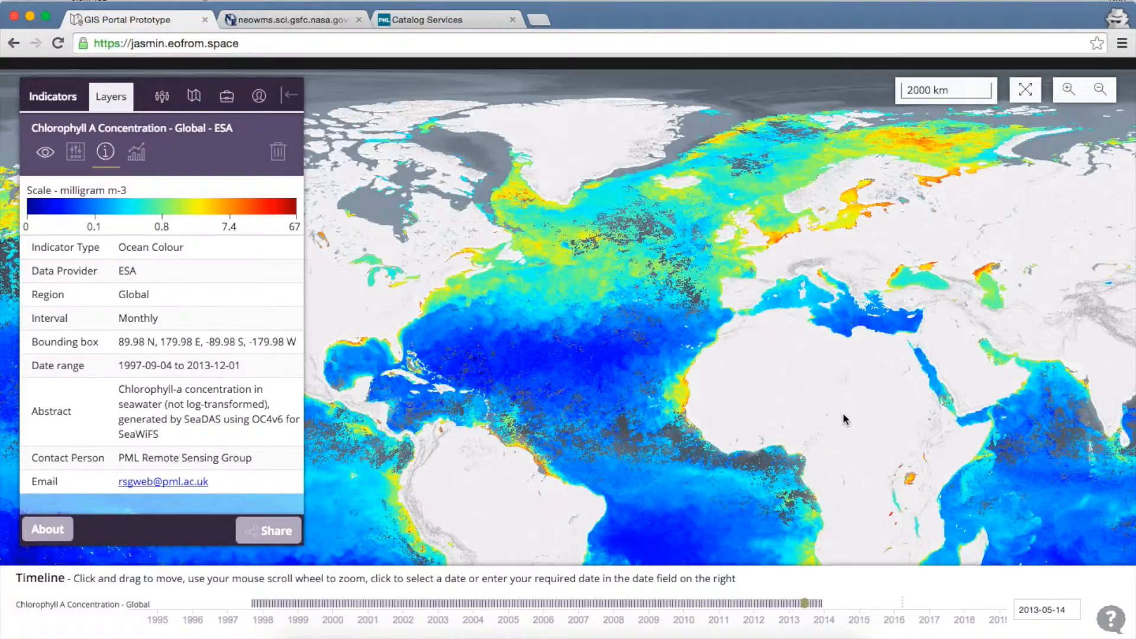
# Step: Open the map Display Options and place the cursor in the external WMS URL field
pyautogui.click(194, 97)
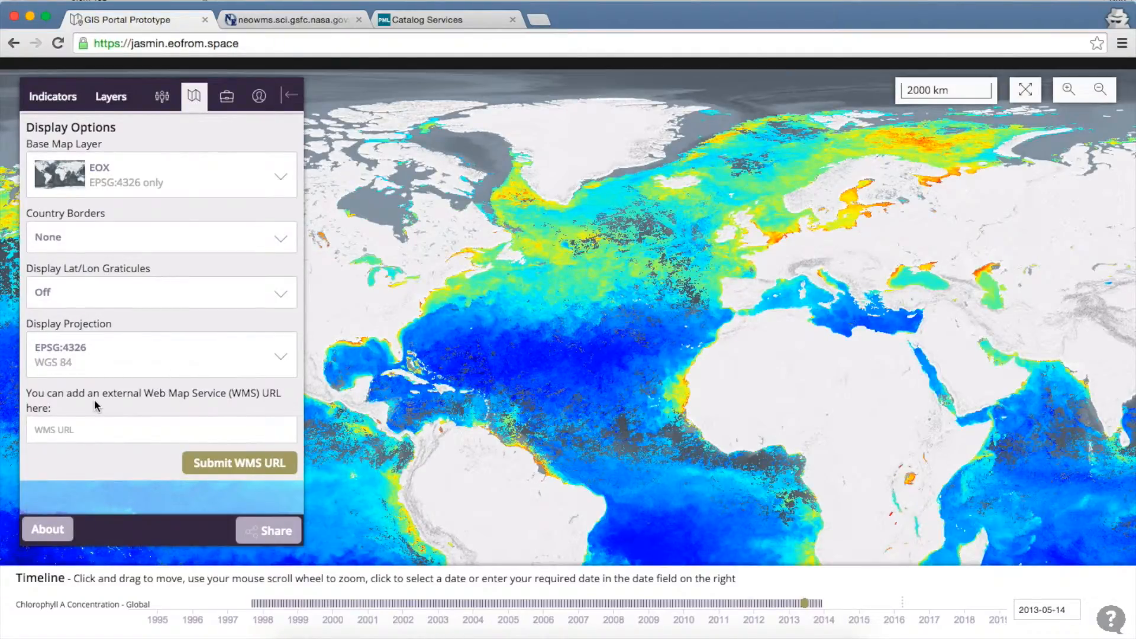
pyautogui.click(125, 429)
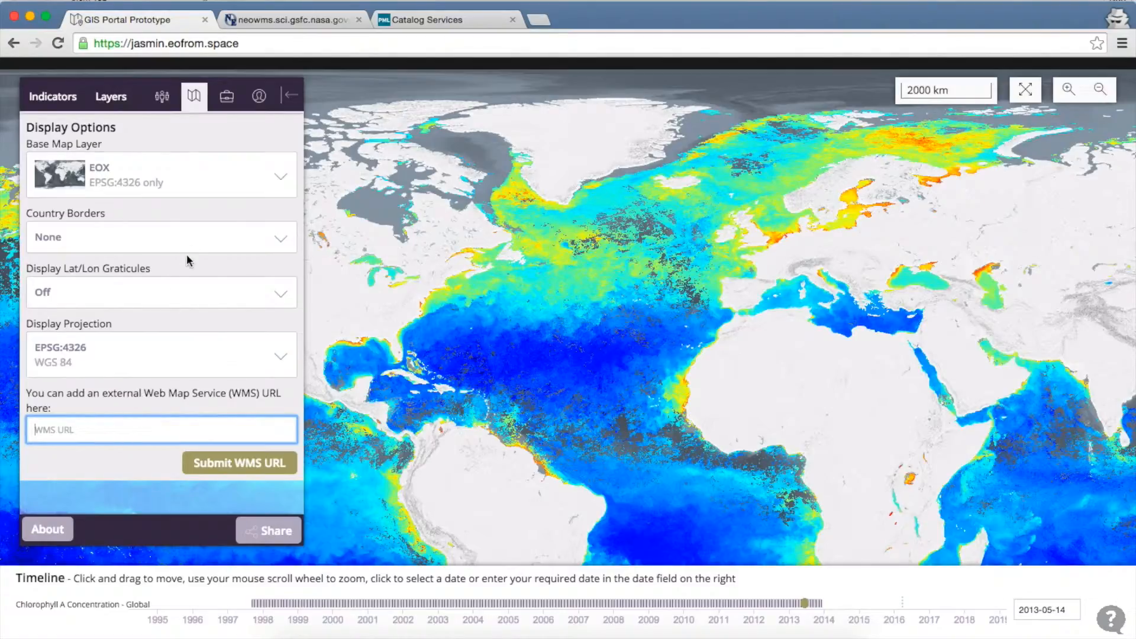
# Step: Copy the NASA NEO WMS address from the neowms tab and return to GIS Portal
pyautogui.click(280, 22)
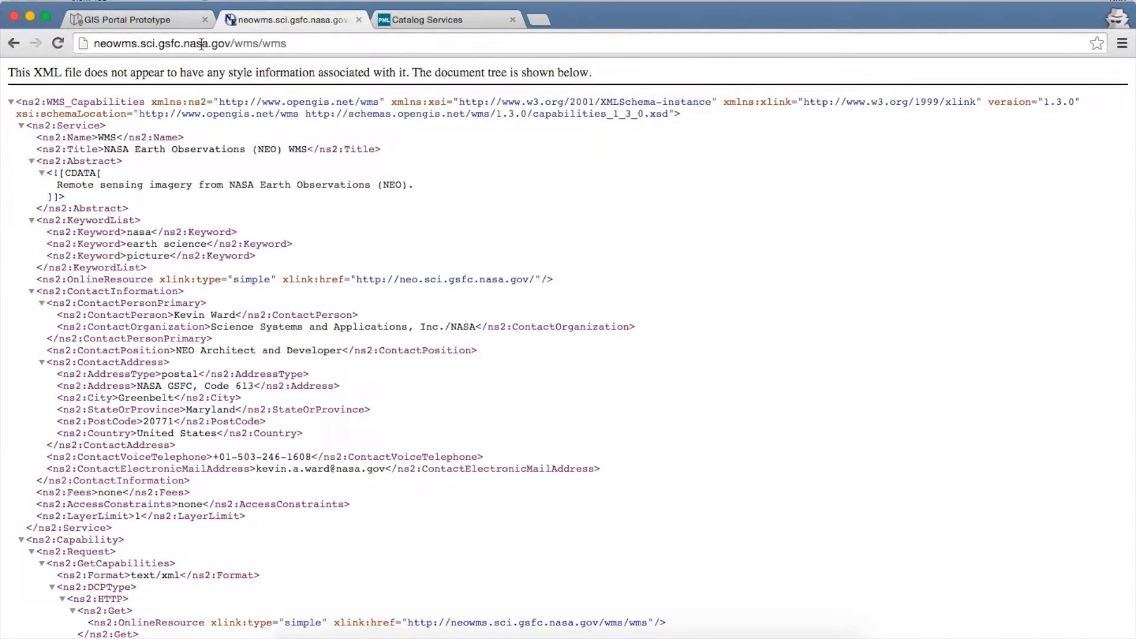
pyautogui.click(295, 46)
pyautogui.press('super+c')
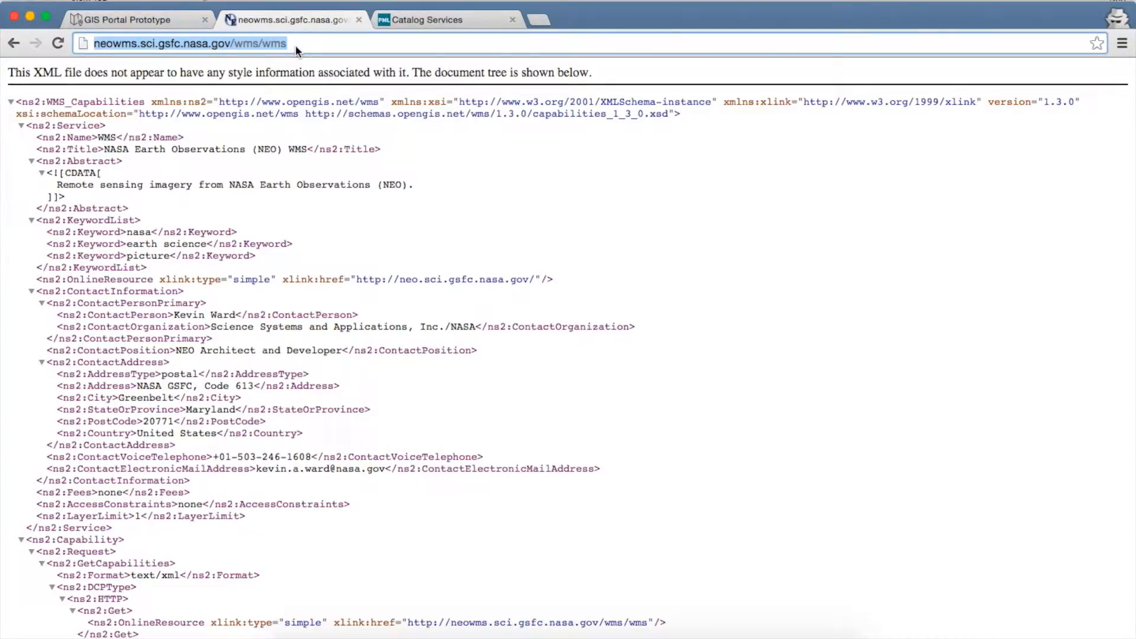
pyautogui.click(160, 21)
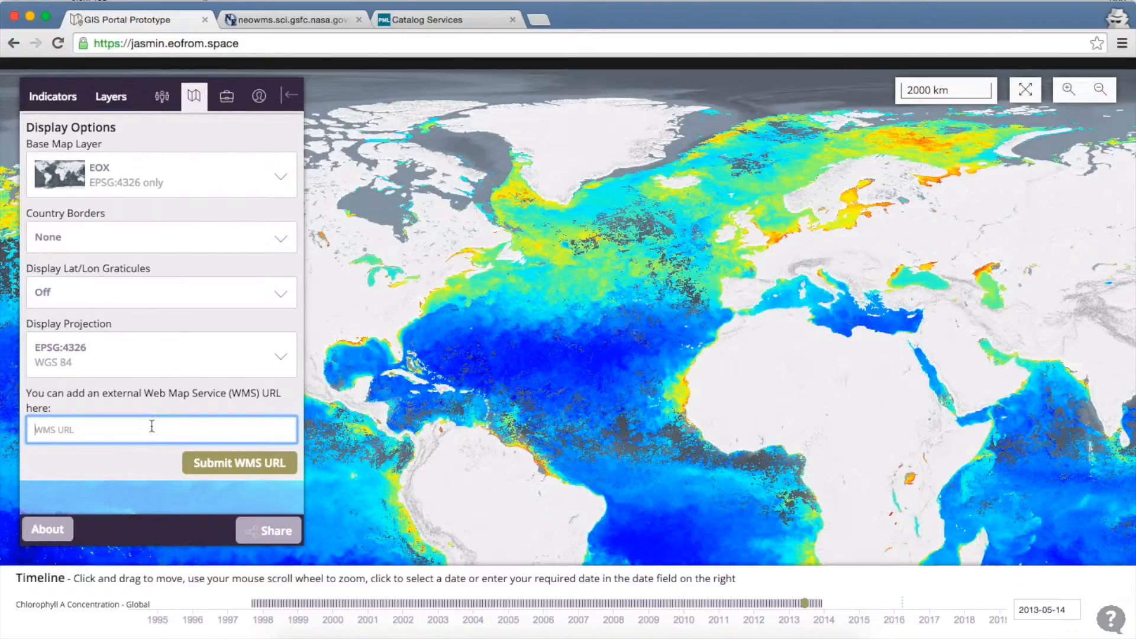
# Step: Paste the NASA NEO WMS URL into the WMS field and submit it
pyautogui.press('super+v')
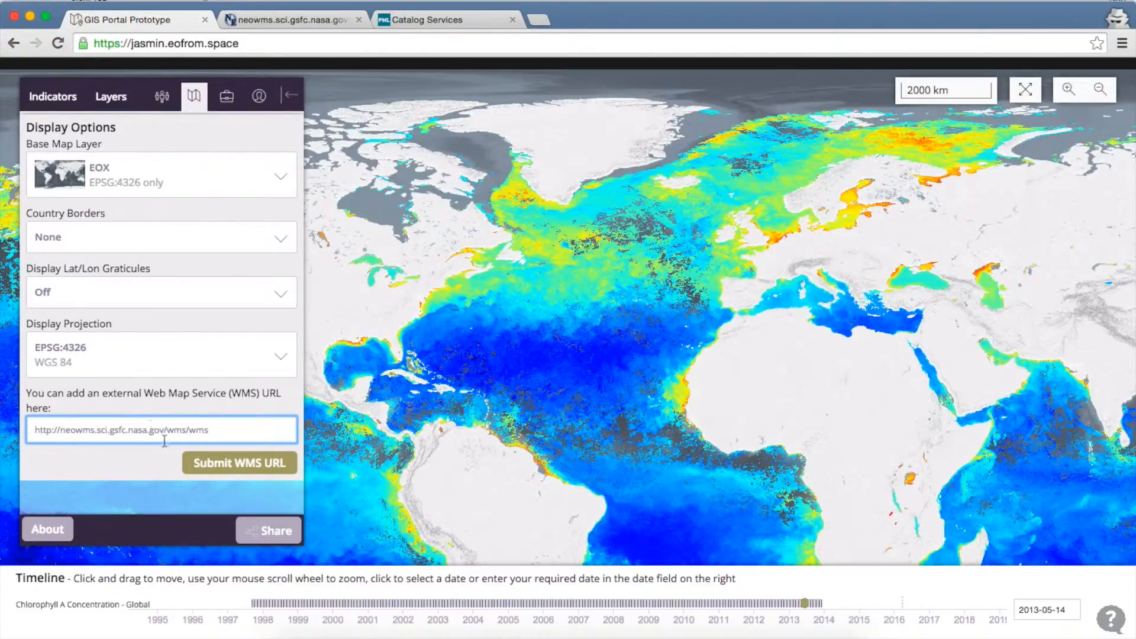
pyautogui.click(231, 464)
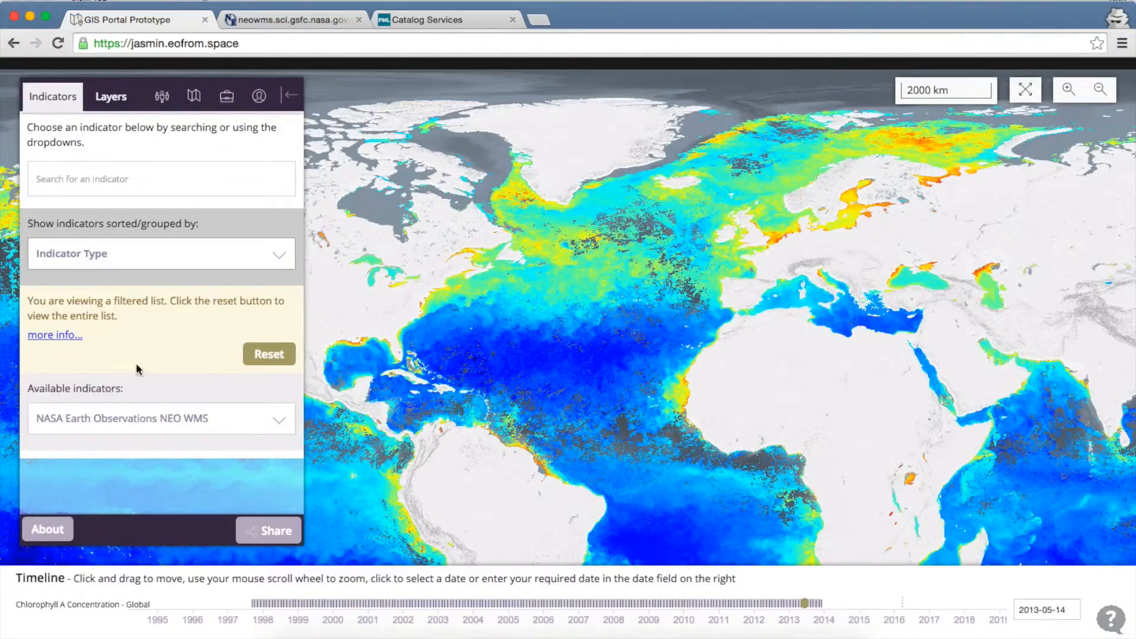
# Step: Add Land Surface Temperature [day] (8 Day - Terra/Modis) from the NASA Earth Observations NEO WMS list
pyautogui.click(215, 425)
pyautogui.scroll(-3, 214, 426)
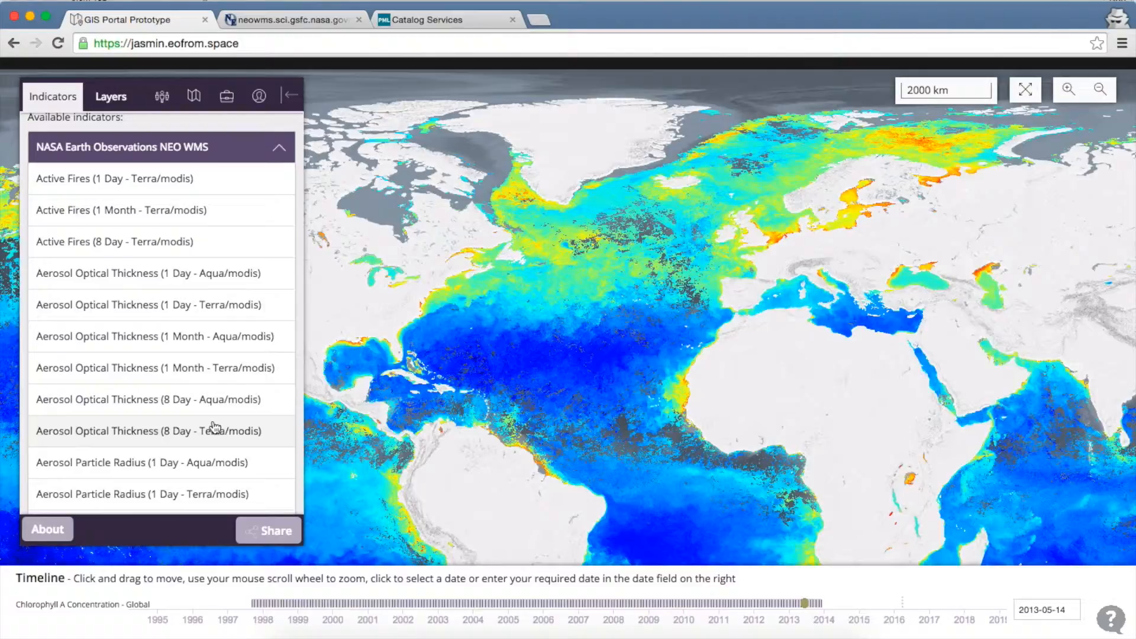
pyautogui.scroll(-4, 215, 427)
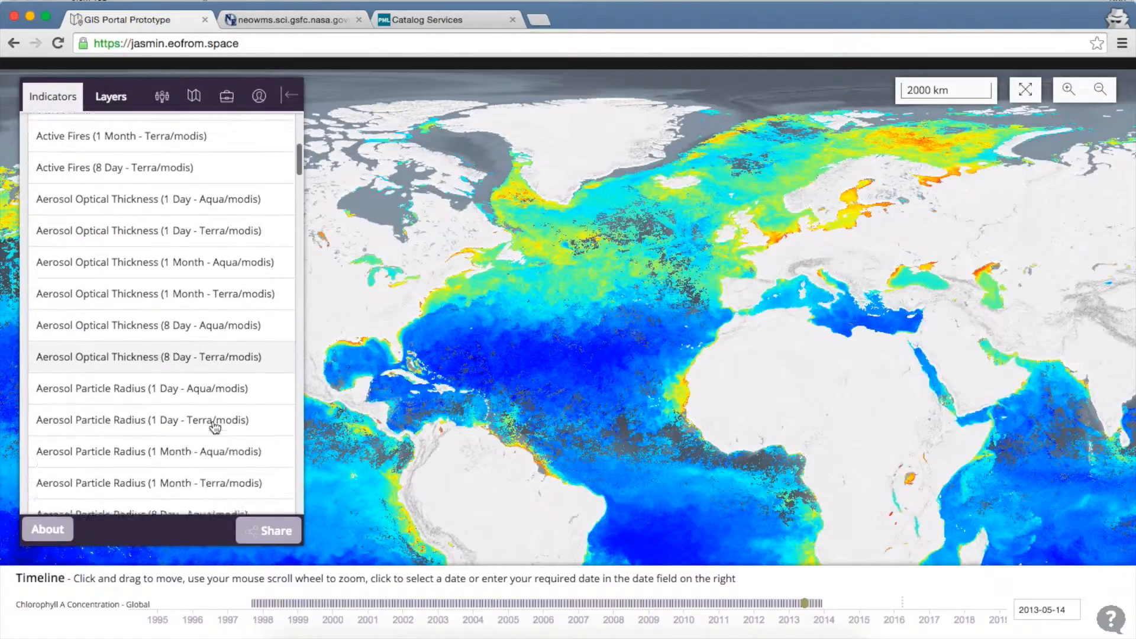
pyautogui.scroll(-4, 215, 426)
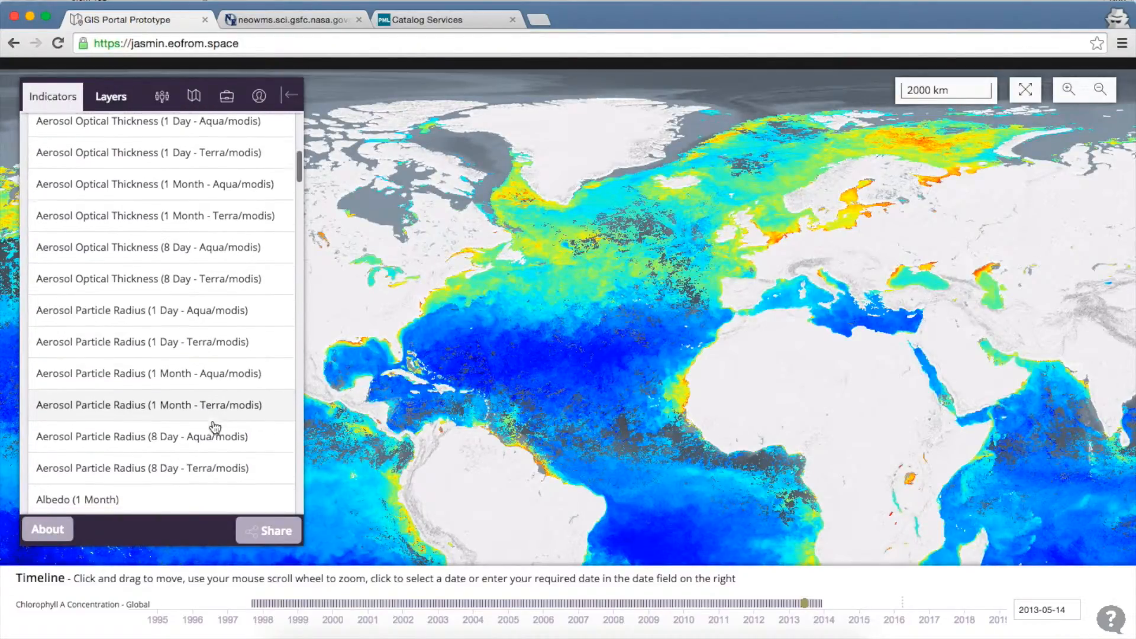
pyautogui.scroll(-10, 215, 426)
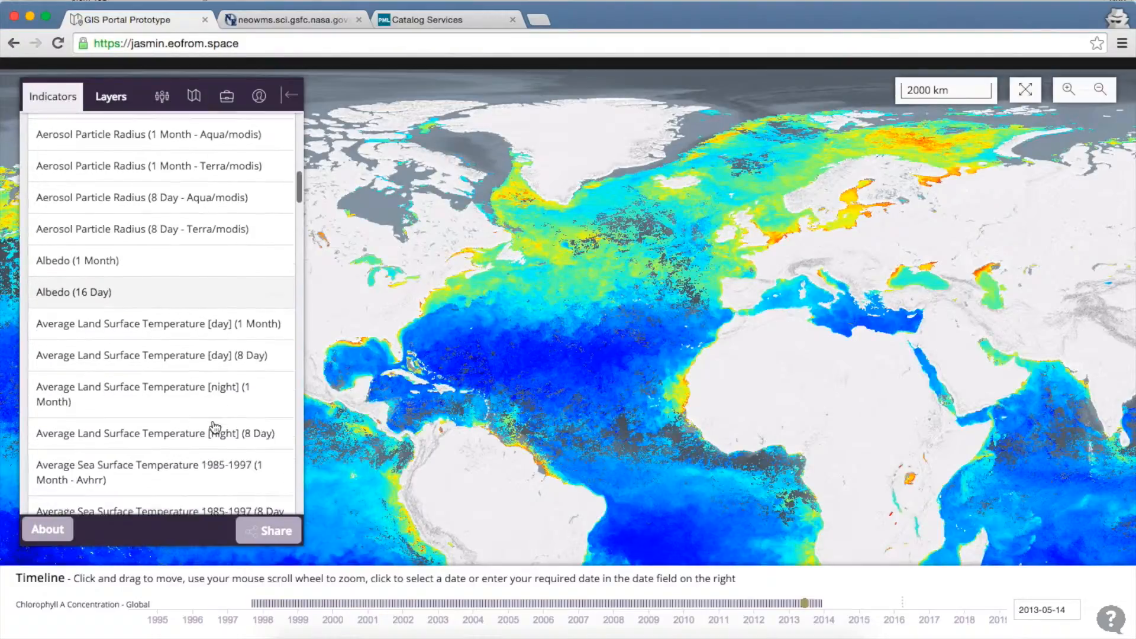
pyautogui.scroll(-20, 215, 426)
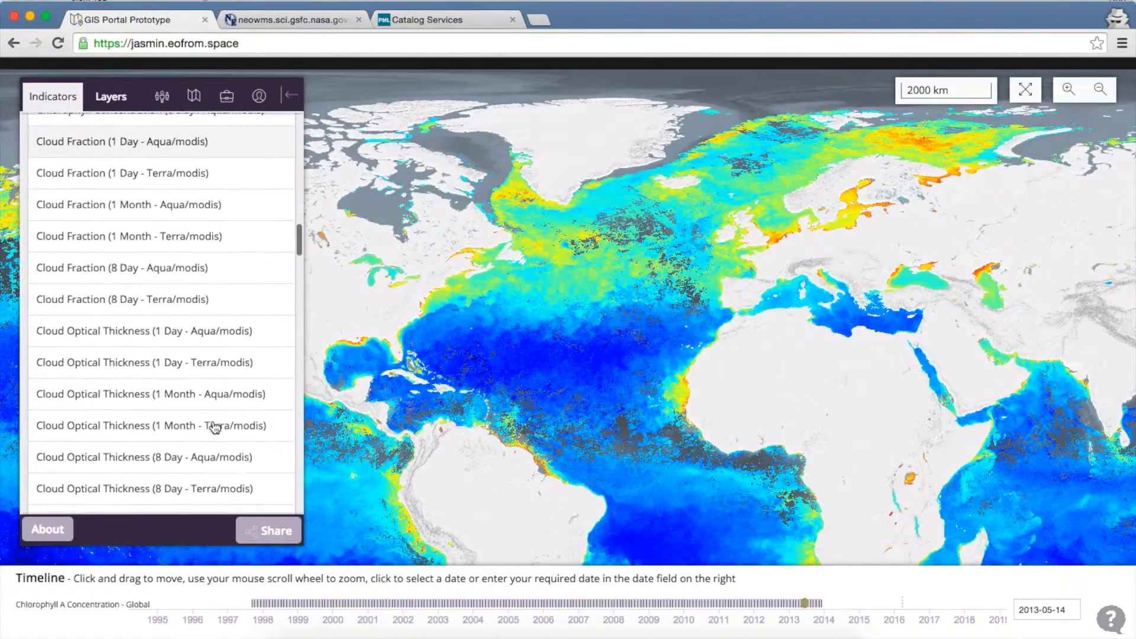
pyautogui.scroll(-12, 215, 426)
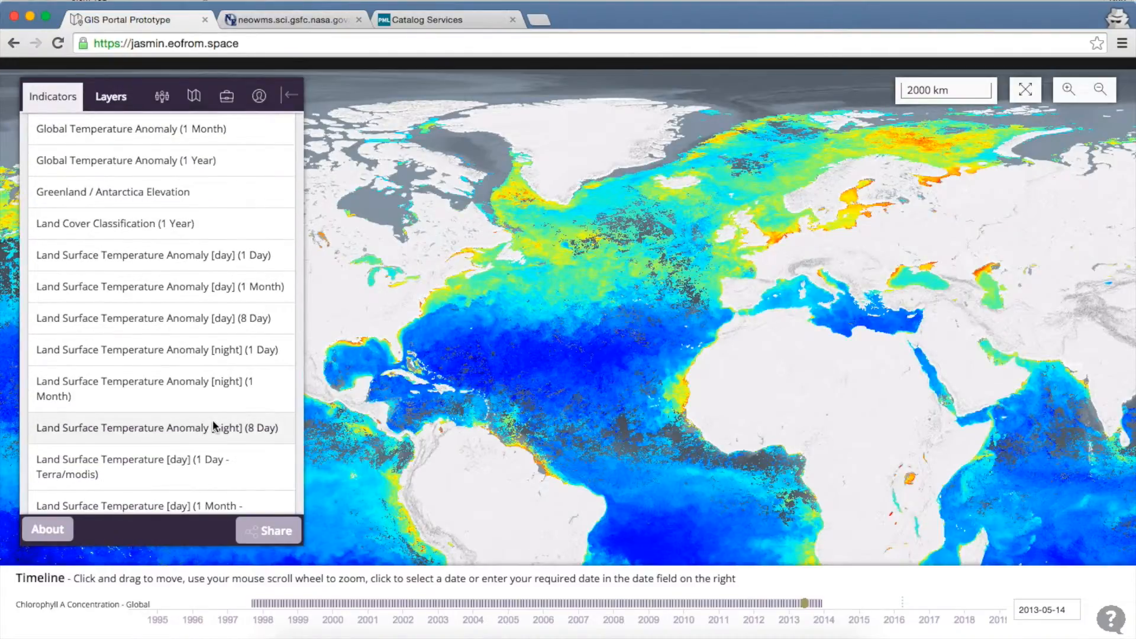
pyautogui.scroll(3, 213, 424)
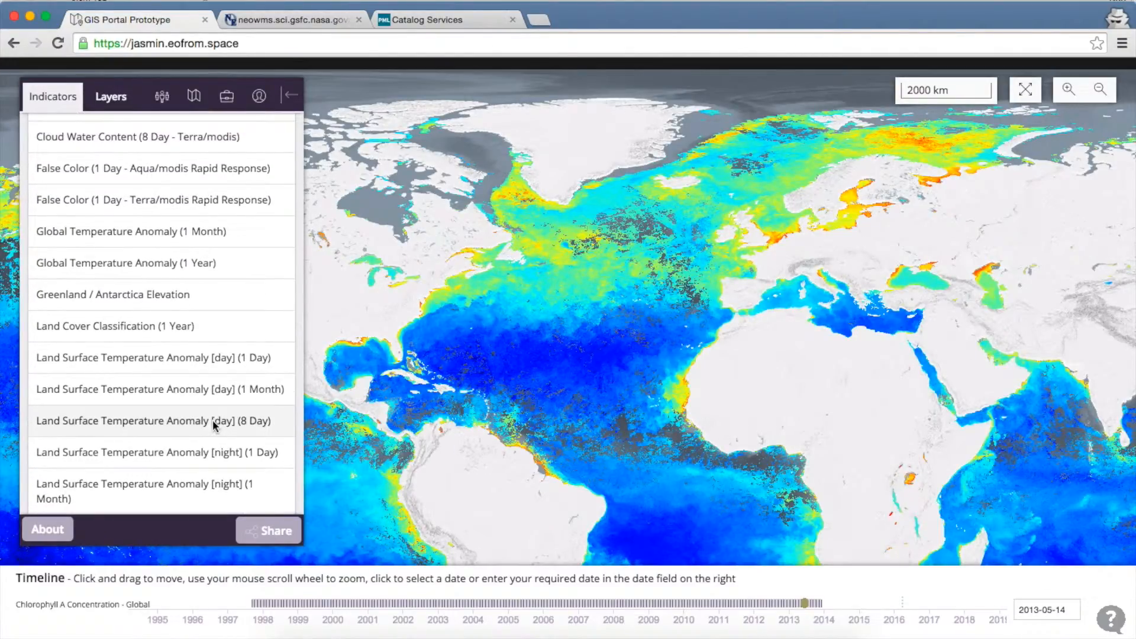
pyautogui.scroll(-10, 212, 421)
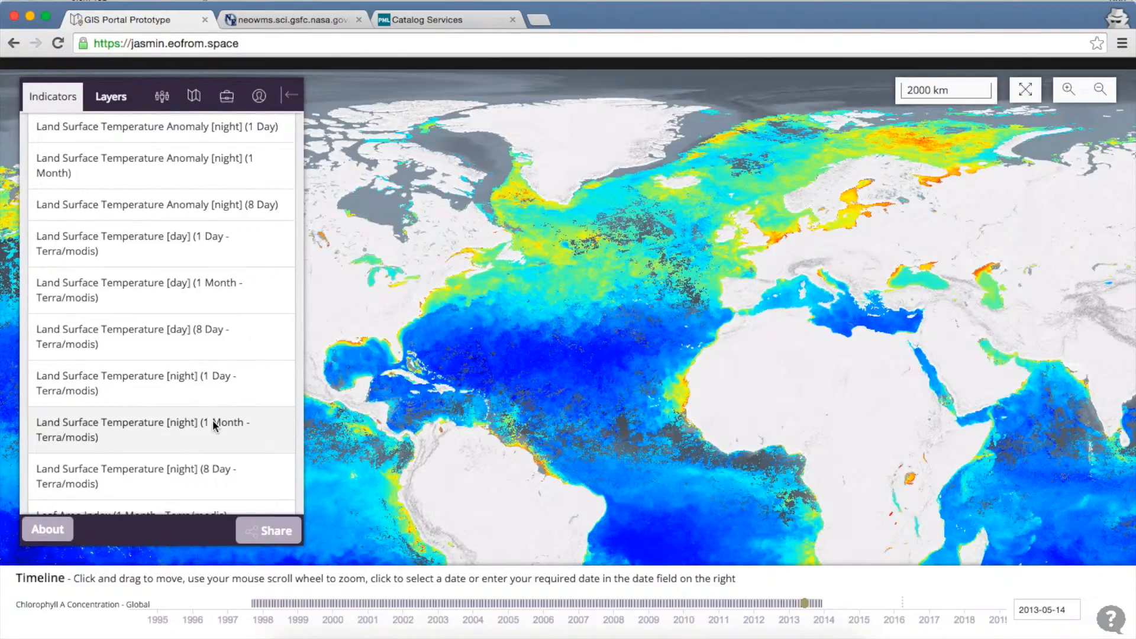
pyautogui.click(169, 354)
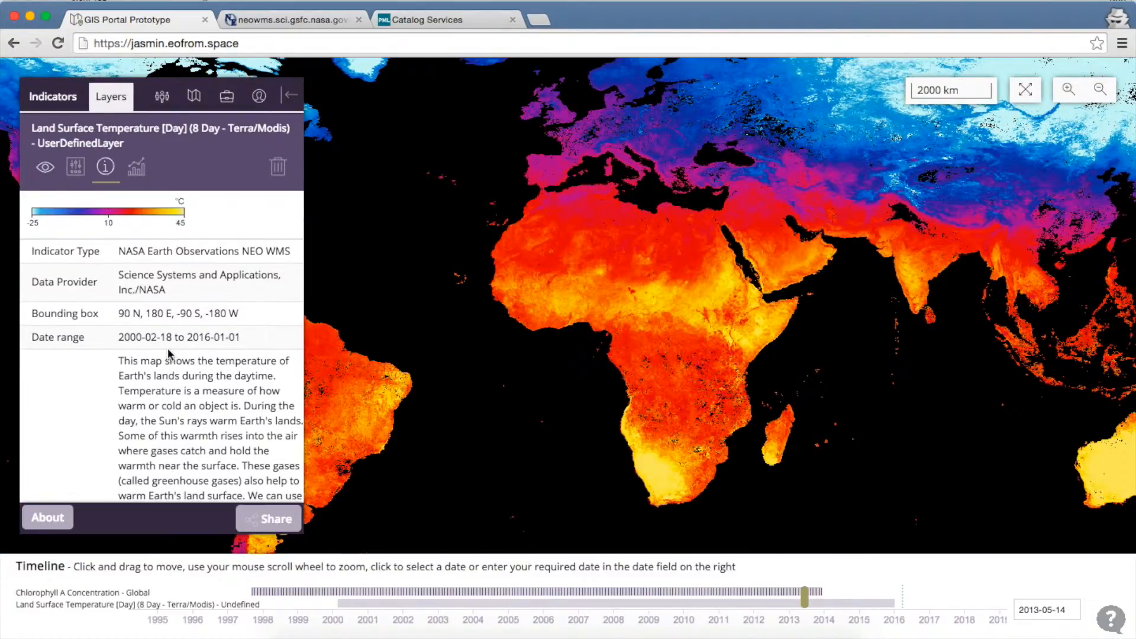
# Step: Bring Greenland, Europe and Siberia into view and scroll through the temperature layer's metadata
pyautogui.moveTo(558, 196); pyautogui.dragTo(556, 251)
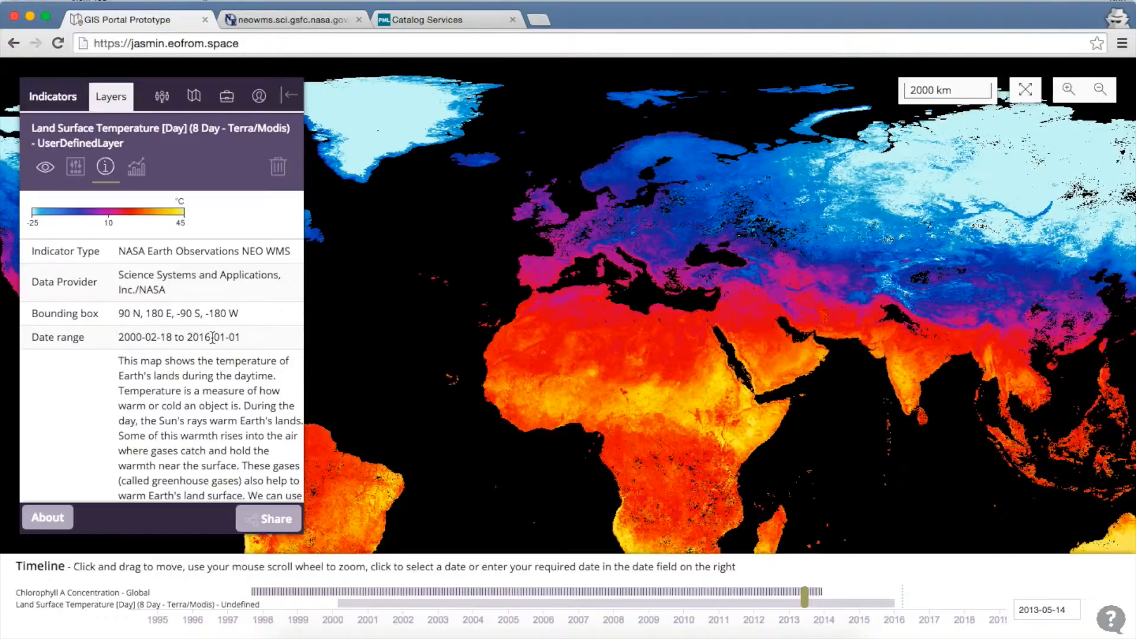
pyautogui.scroll(-5, 208, 380)
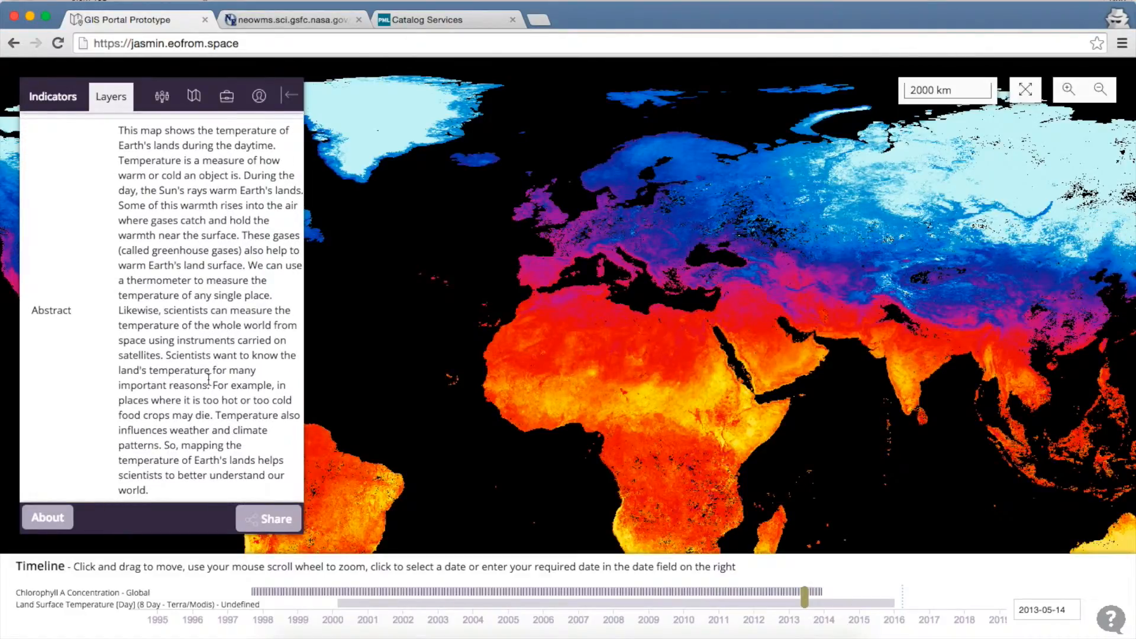
pyautogui.scroll(3, 208, 379)
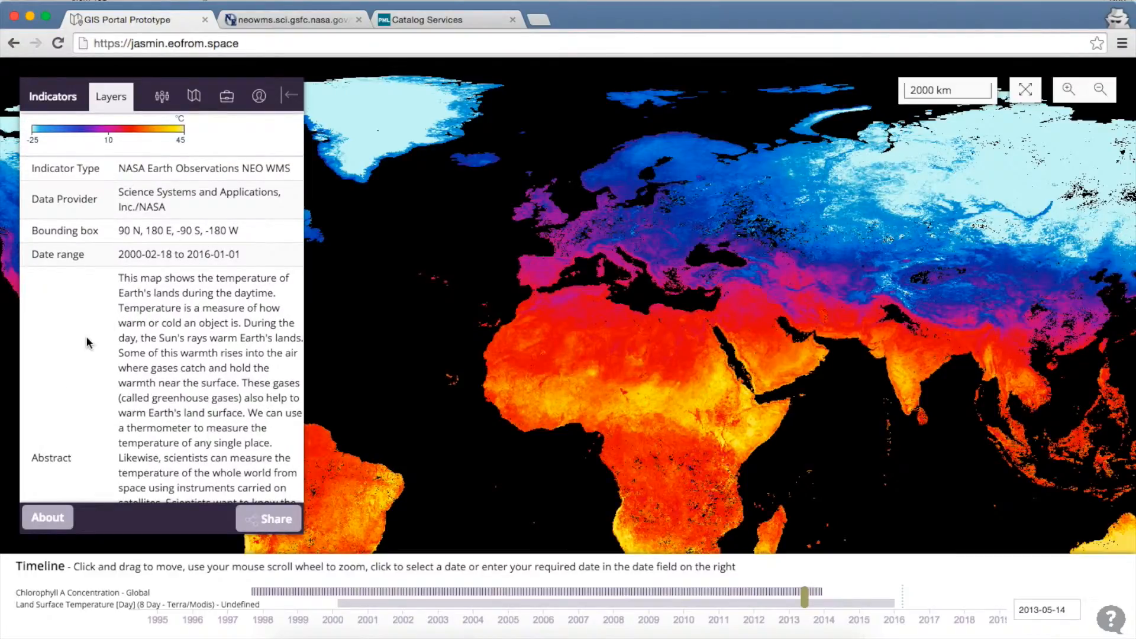
pyautogui.scroll(-6, 87, 343)
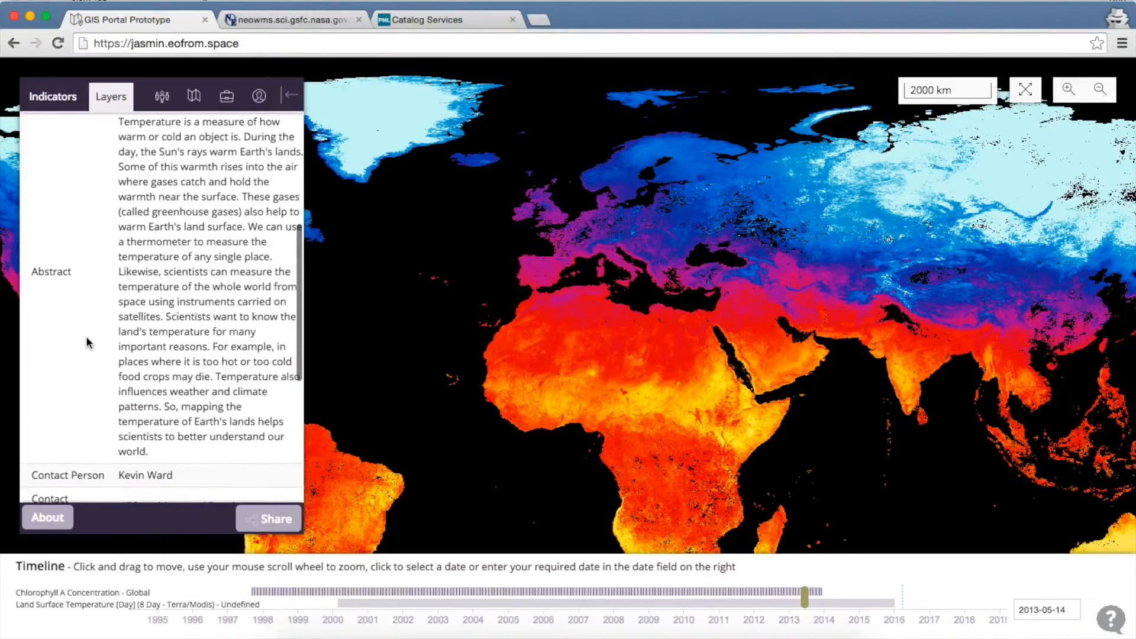
pyautogui.scroll(-3, 87, 337)
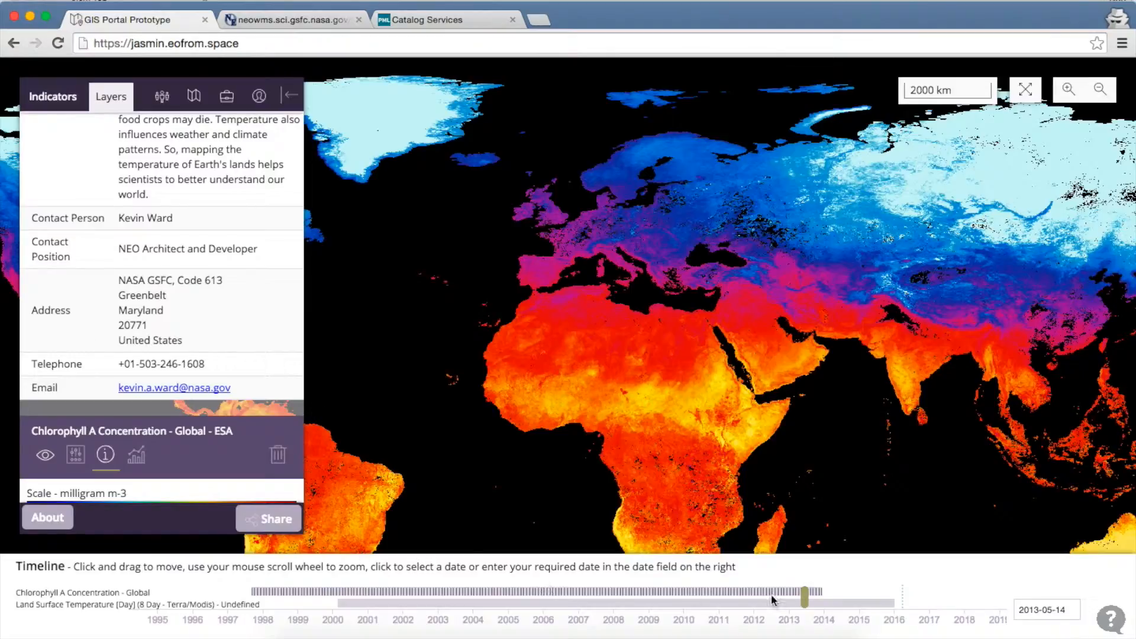
# Step: Dismiss the stray browser menu and scroll the temperature layer's details back to the top
pyautogui.rightClick(166, 435)
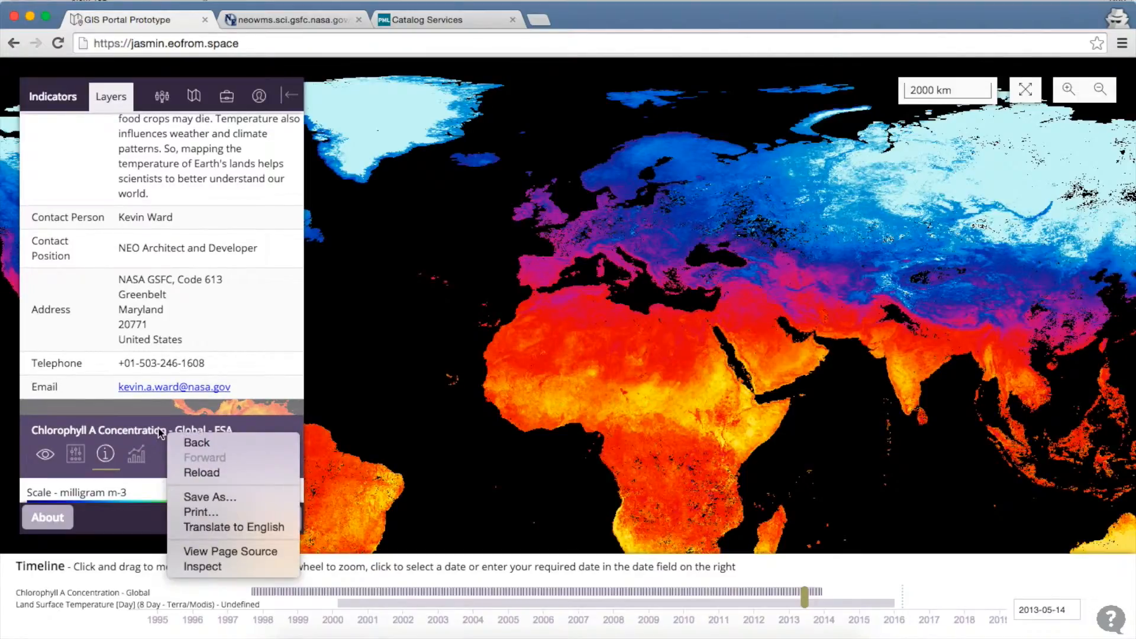
pyautogui.click(159, 428)
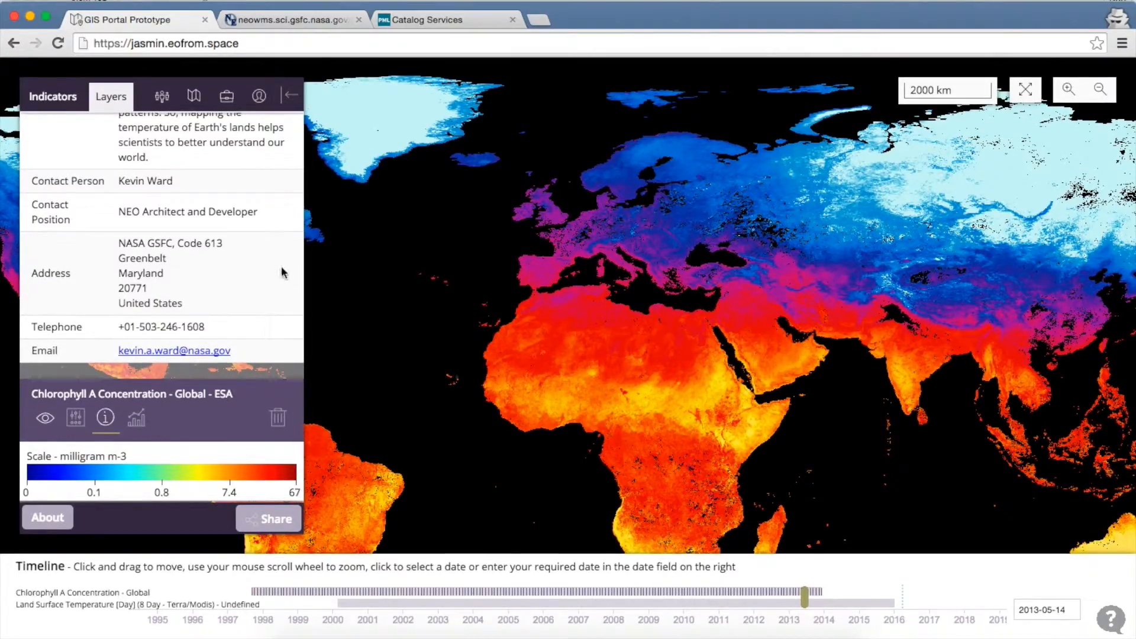
pyautogui.scroll(10, 281, 269)
pyautogui.scroll(1, 282, 269)
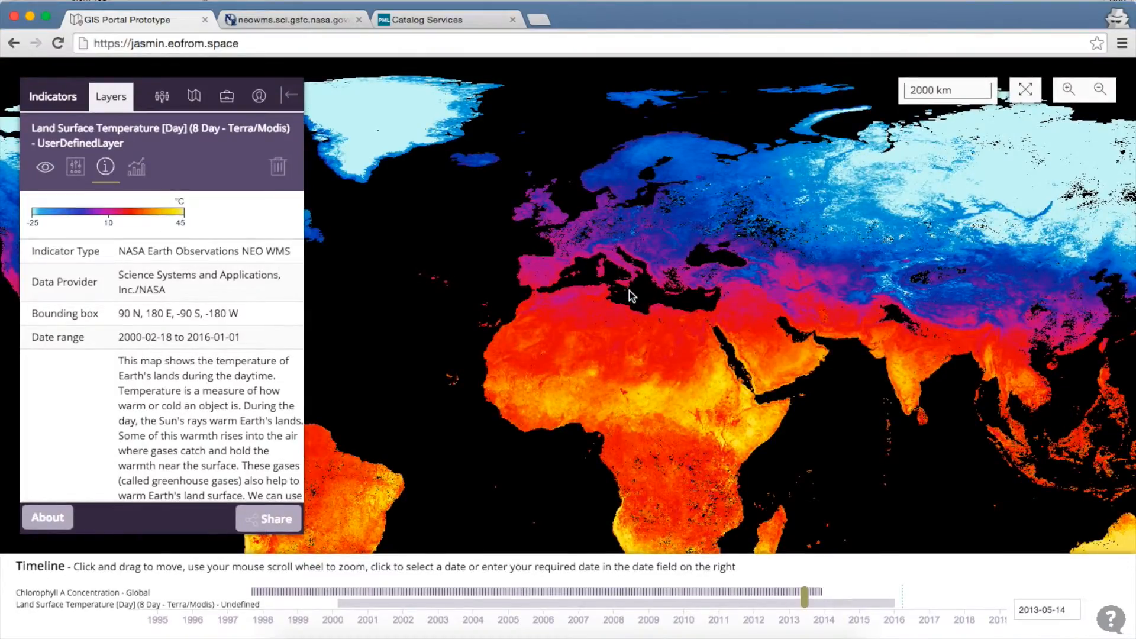
pyautogui.scroll(2, 630, 296)
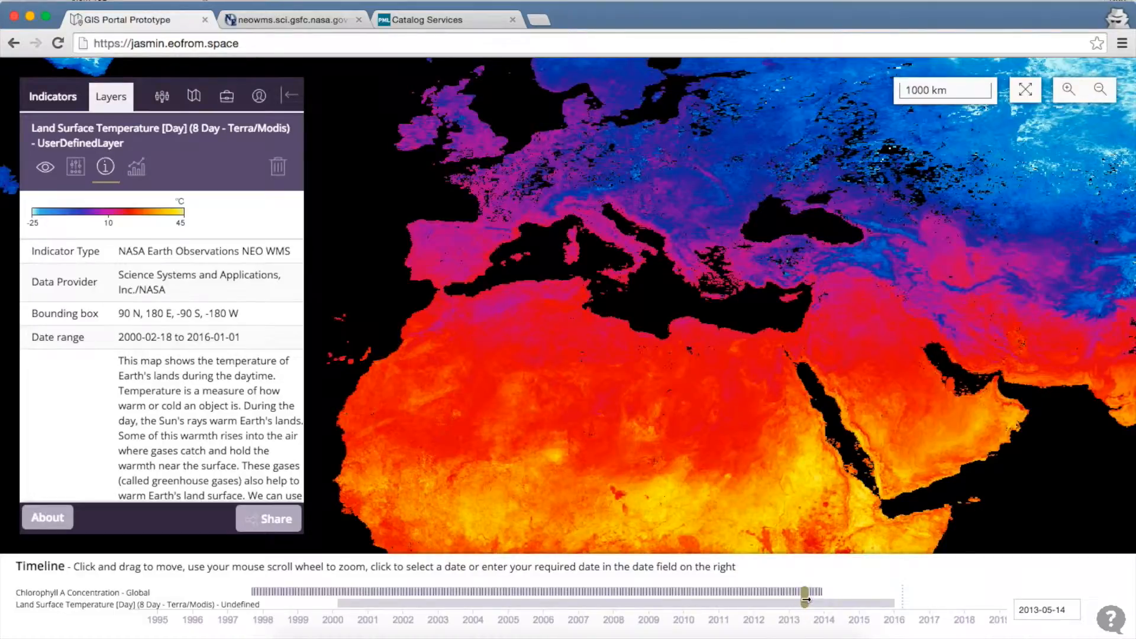
# Step: Move the map date to 2008-10-21, zoom closer on Europe, and show the temperature layer's opacity settings
pyautogui.moveTo(804, 597); pyautogui.dragTo(645, 595)
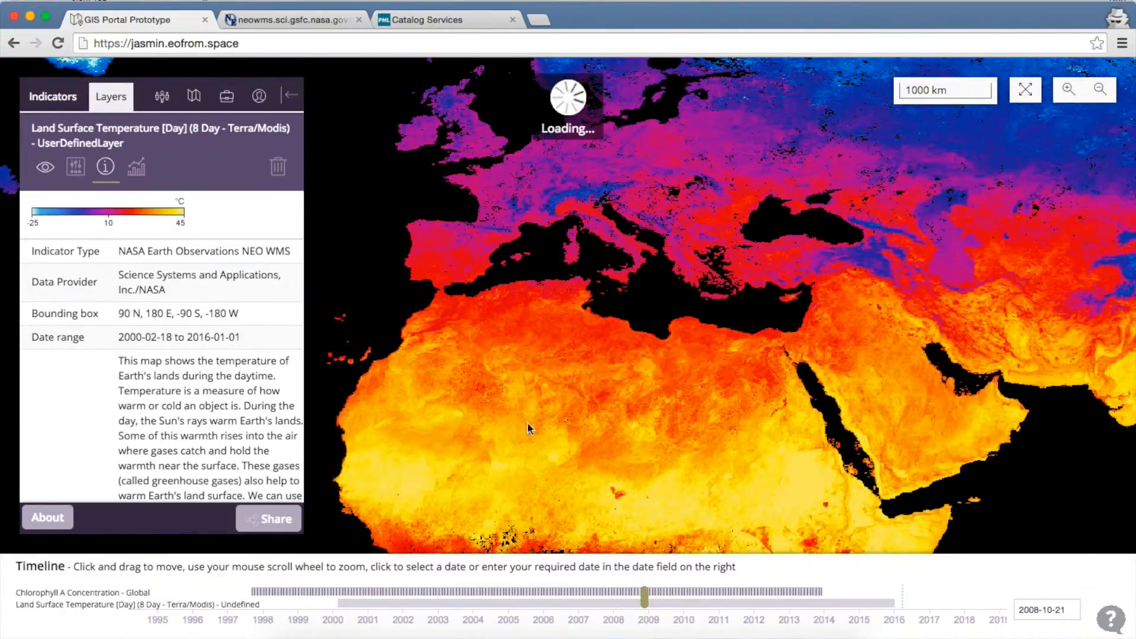
pyautogui.scroll(1, 497, 228)
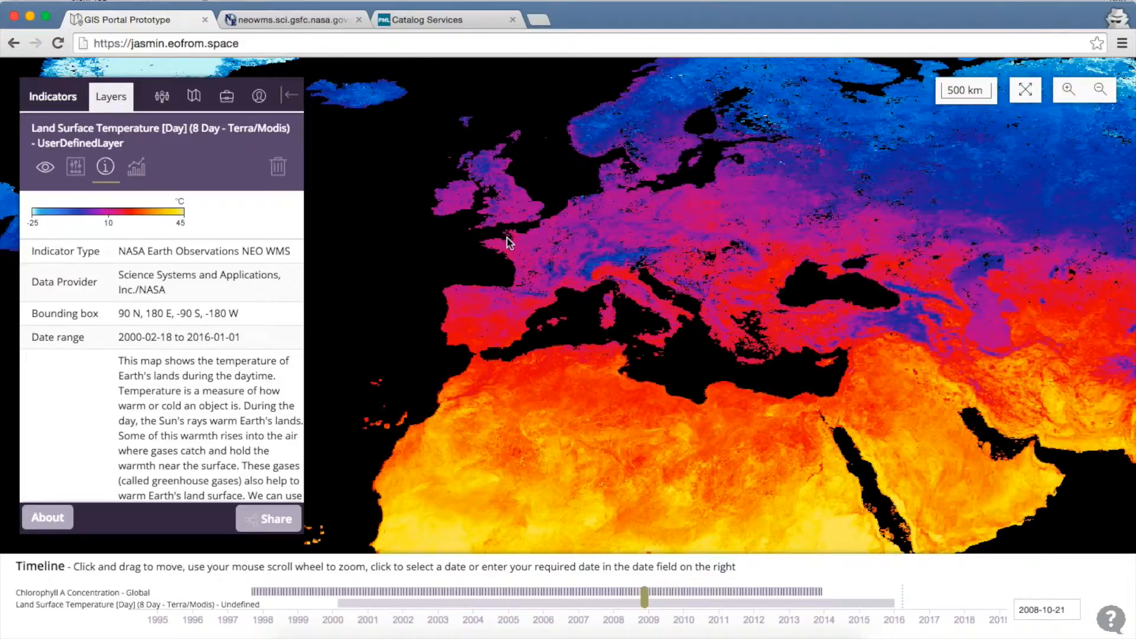
pyautogui.click(75, 168)
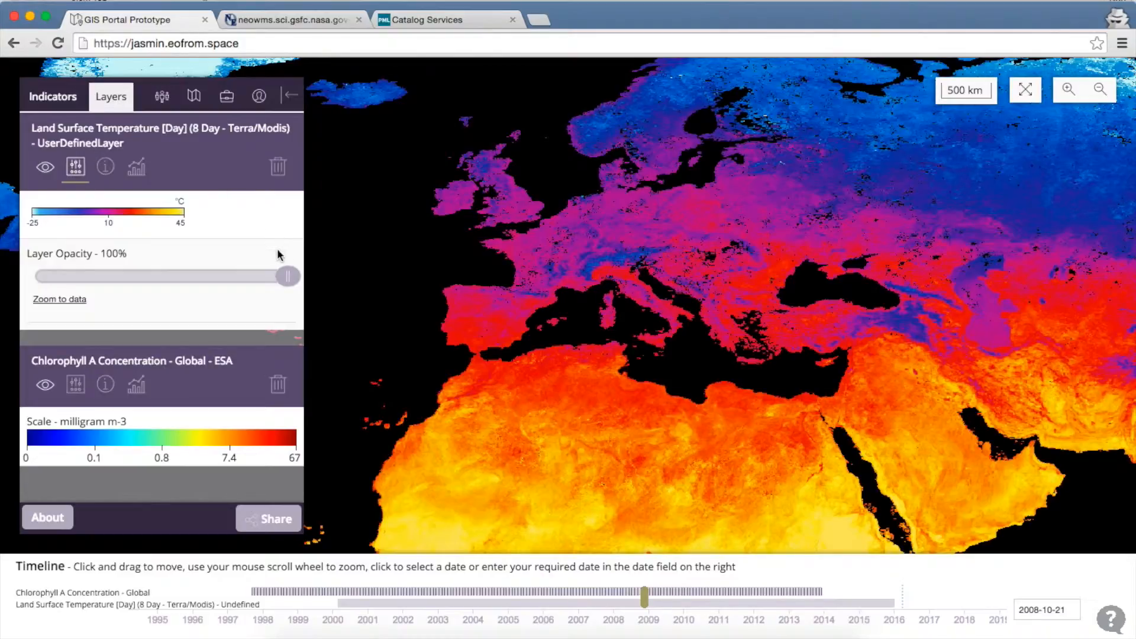
# Step: Lower the temperature layer's opacity, open its graphing options, then go to the THREDDS catalogue tab
pyautogui.click(286, 277)
pyautogui.moveTo(285, 278); pyautogui.dragTo(282, 305)
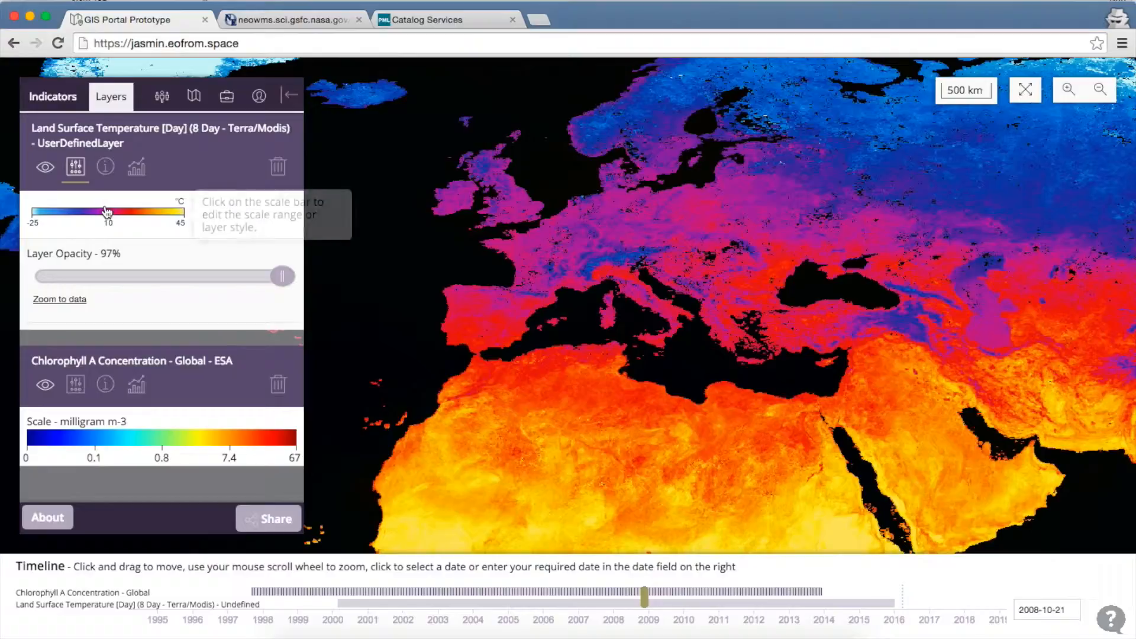
pyautogui.click(136, 166)
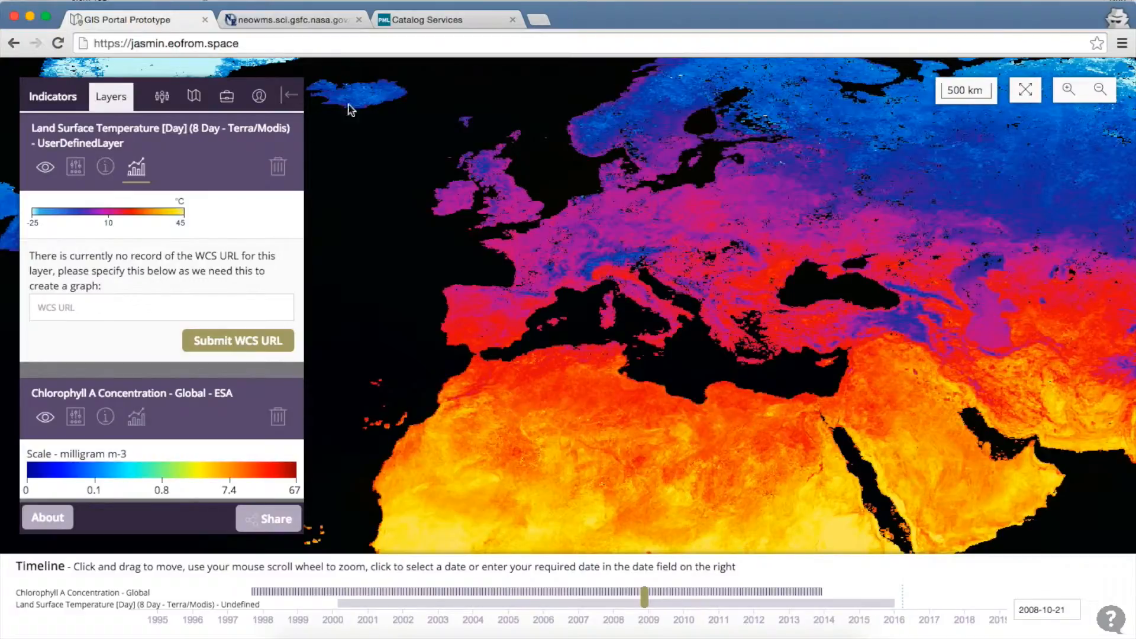
pyautogui.click(454, 22)
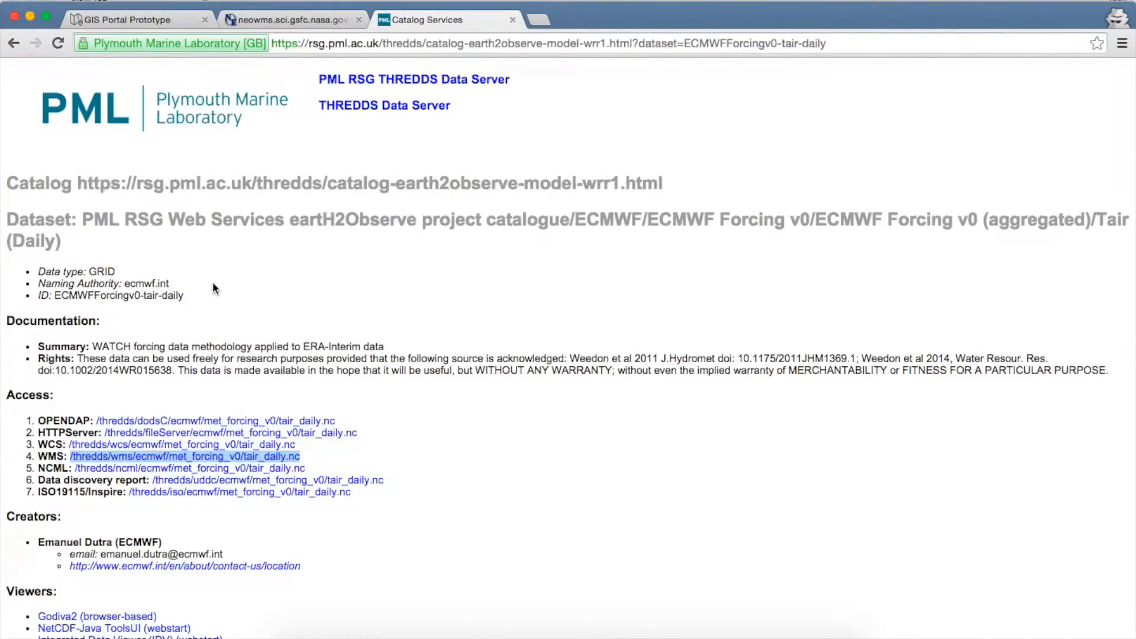
# Step: Copy the WMS access link address of the Tair (Daily) dataset
pyautogui.click(151, 457)
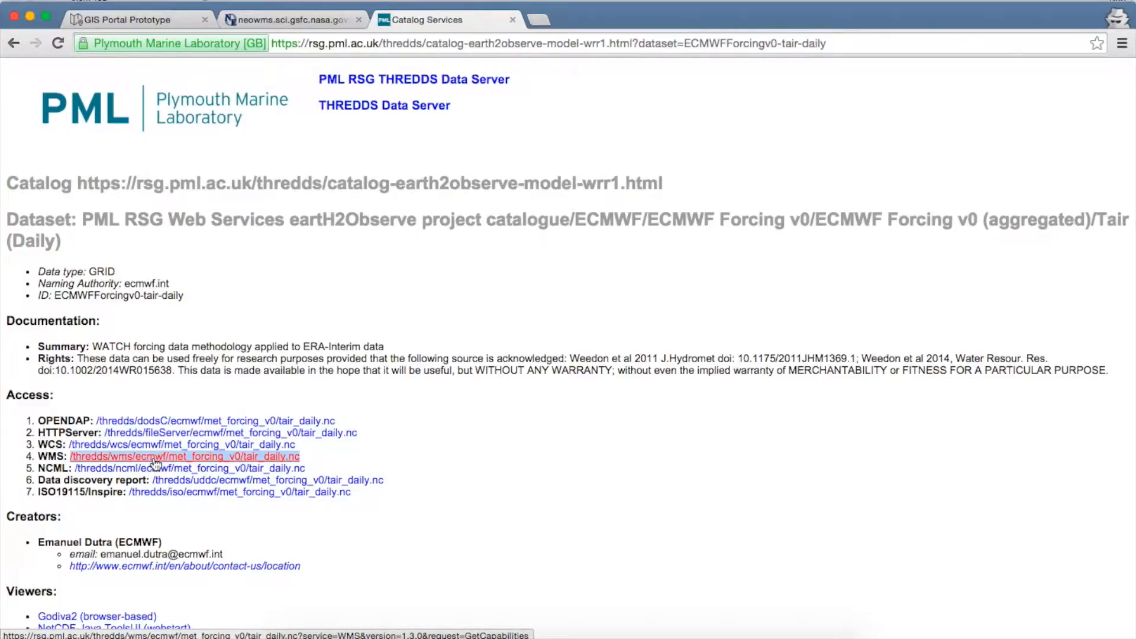
pyautogui.rightClick(154, 457)
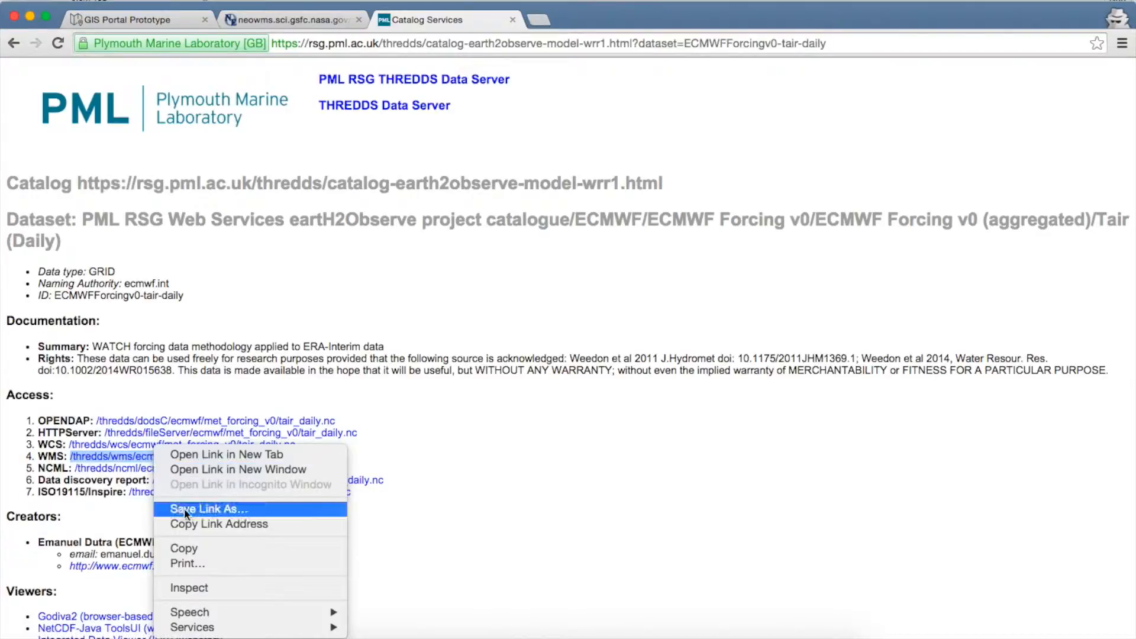
pyautogui.click(194, 524)
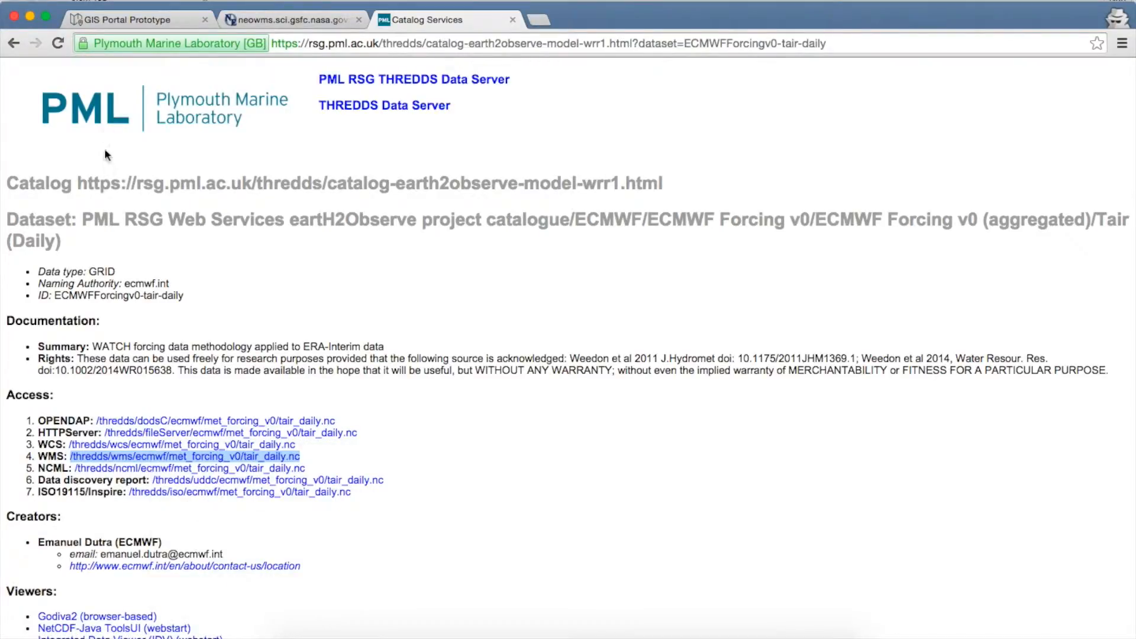
# Step: Paste the copied tair_daily THREDDS address into the Display Options WMS URL field and submit it
pyautogui.click(130, 20)
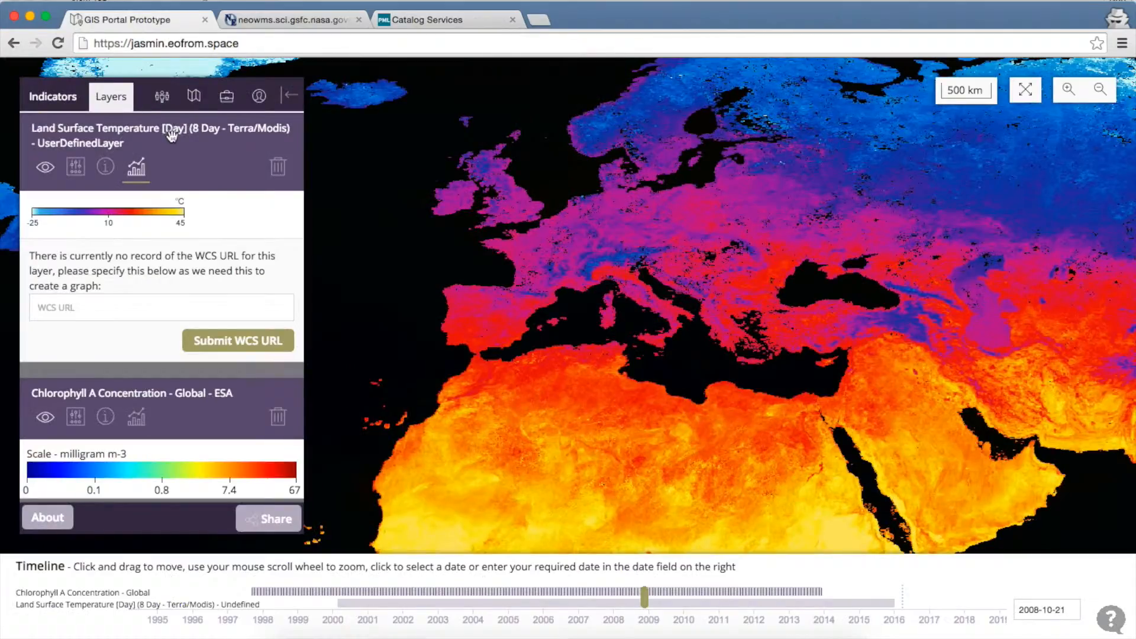
pyautogui.click(195, 97)
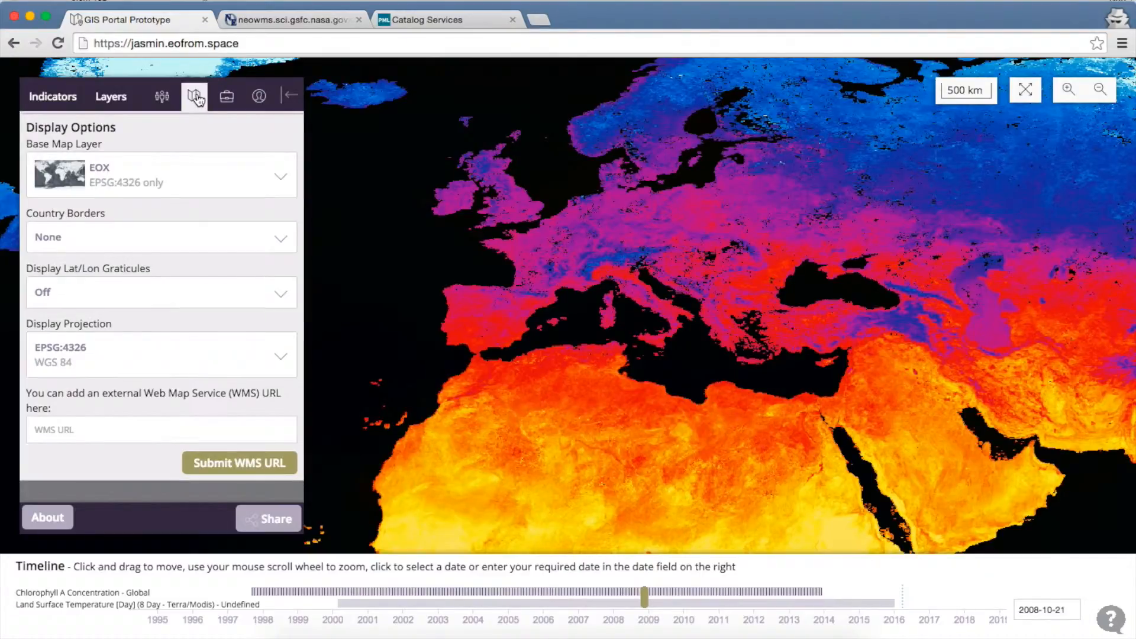
pyautogui.click(148, 427)
pyautogui.press('super+v')
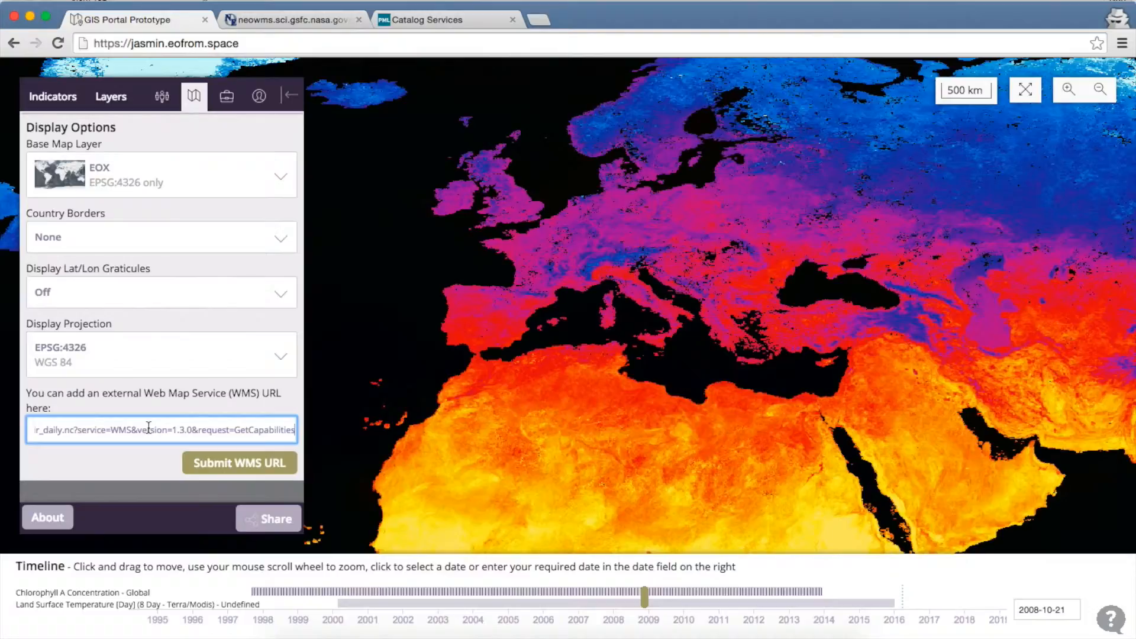
pyautogui.click(215, 465)
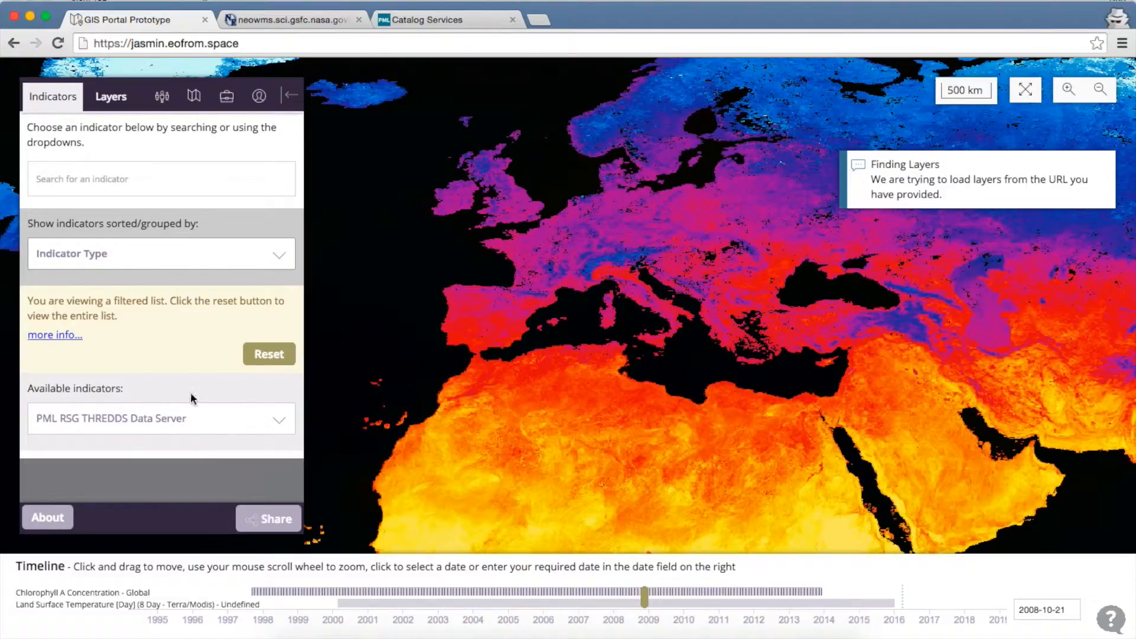
# Step: Map Air Temperature (190–333 K) from the PML RSG THREDDS Data Server and open its graphing options
pyautogui.click(197, 418)
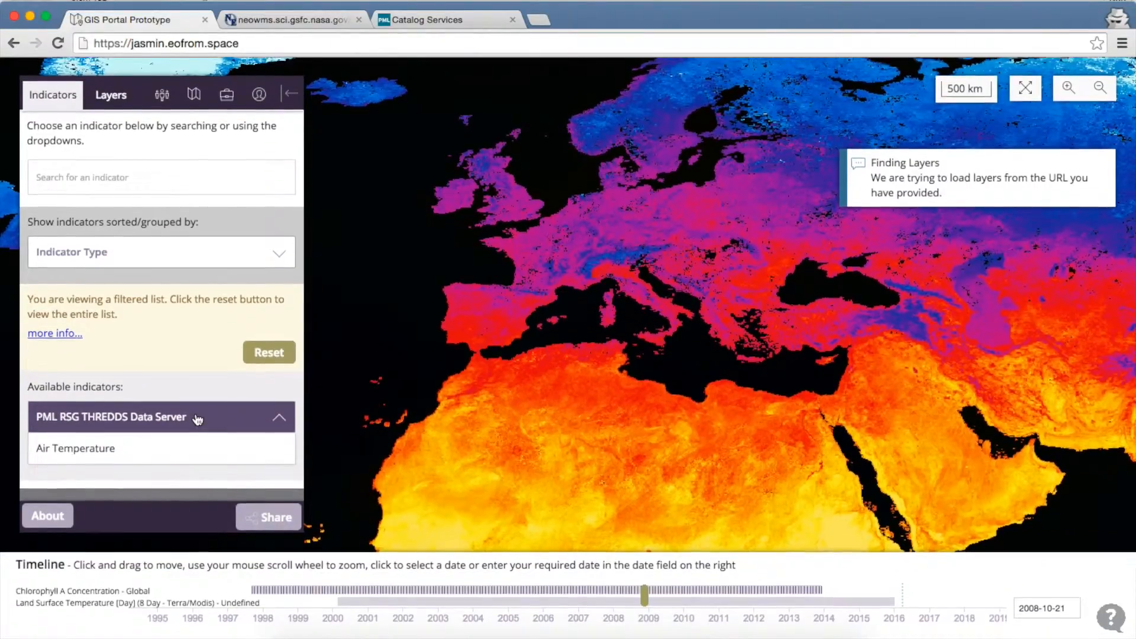
pyautogui.click(128, 455)
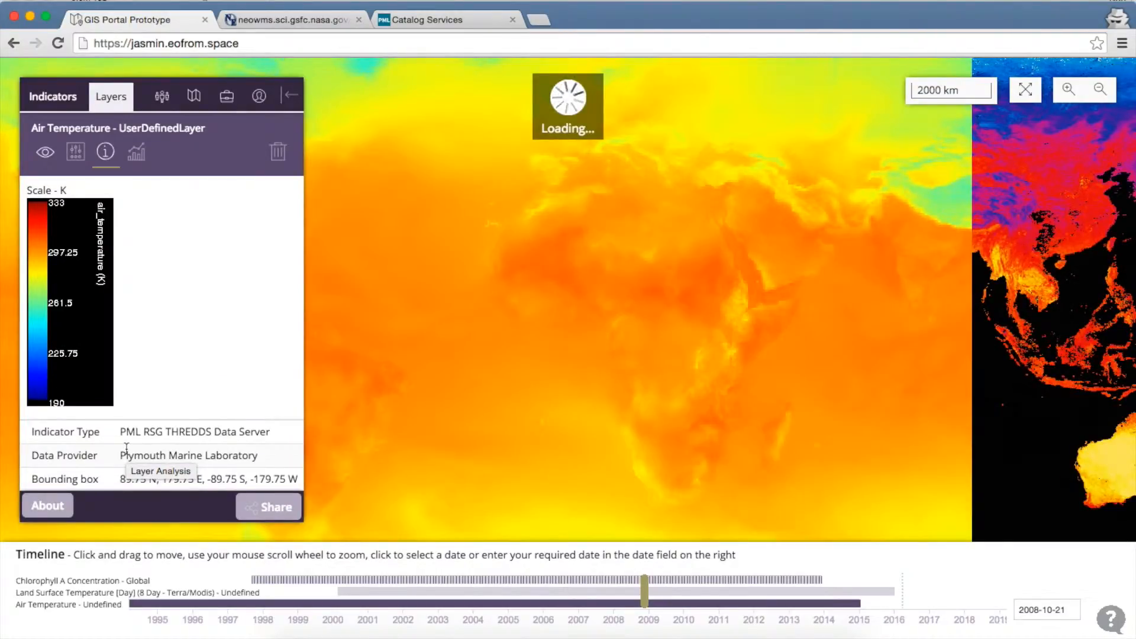
pyautogui.scroll(-1, 202, 351)
pyautogui.scroll(-4, 203, 351)
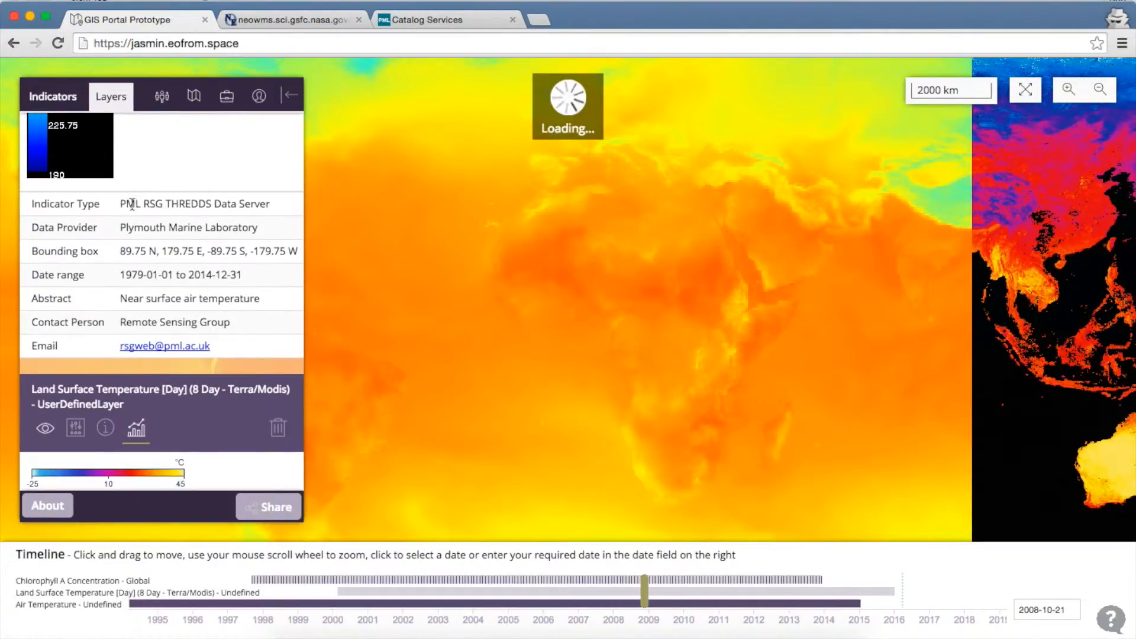
pyautogui.scroll(4, 148, 213)
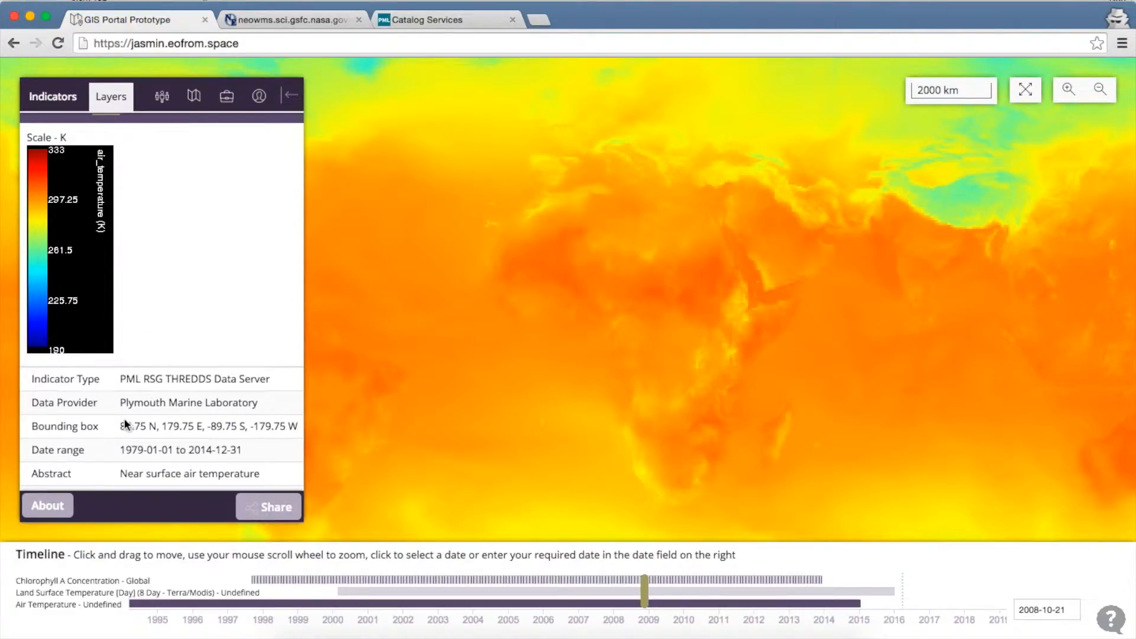
pyautogui.scroll(-3, 158, 440)
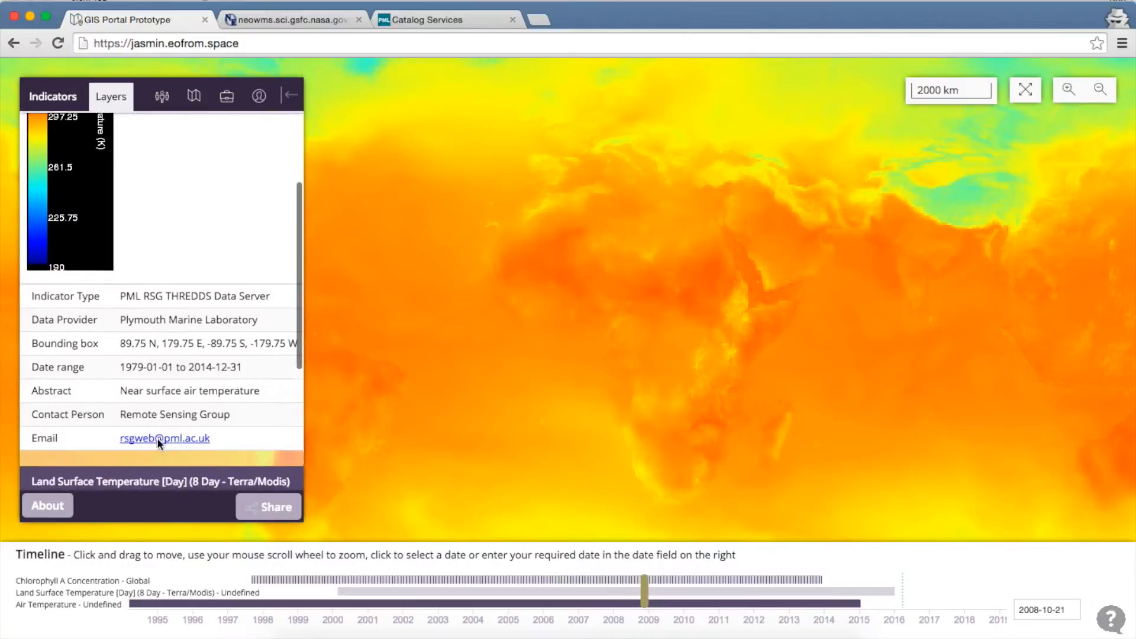
pyautogui.scroll(5, 171, 308)
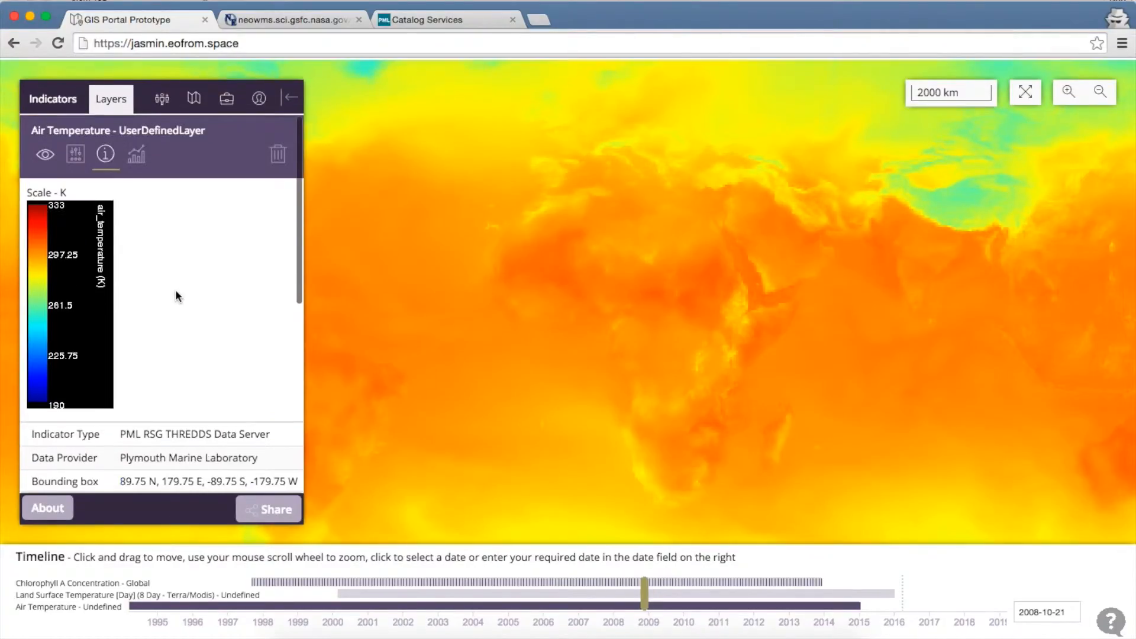
pyautogui.click(135, 155)
pyautogui.scroll(-3, 194, 300)
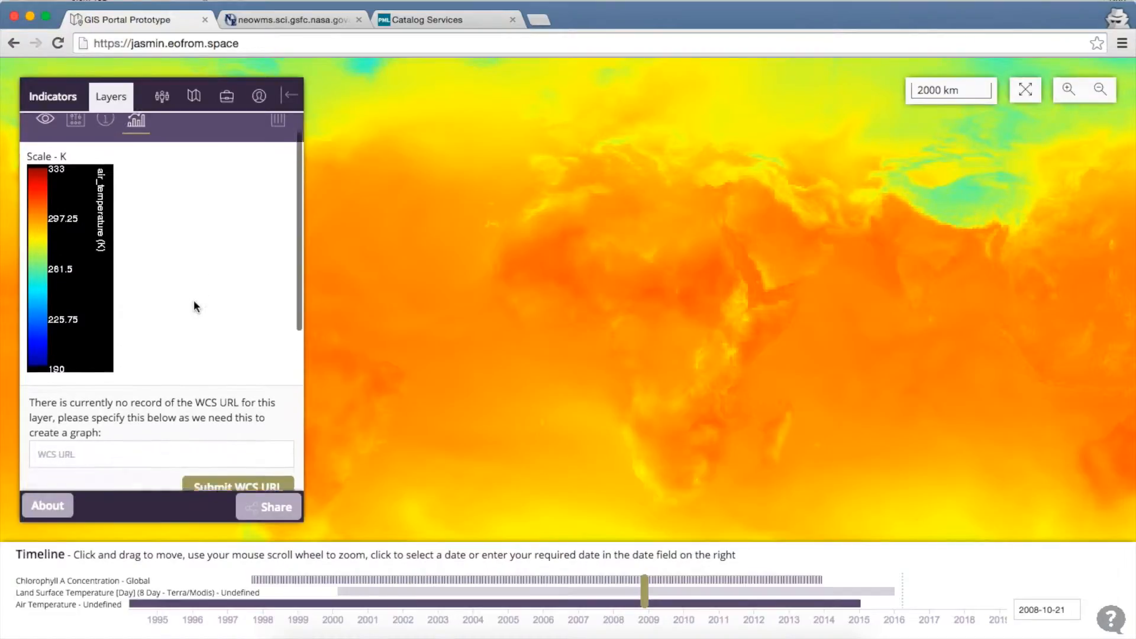
# Step: Copy the tair_daily.nc WCS link address from the THREDDS catalogue, then return to the portal
pyautogui.click(413, 22)
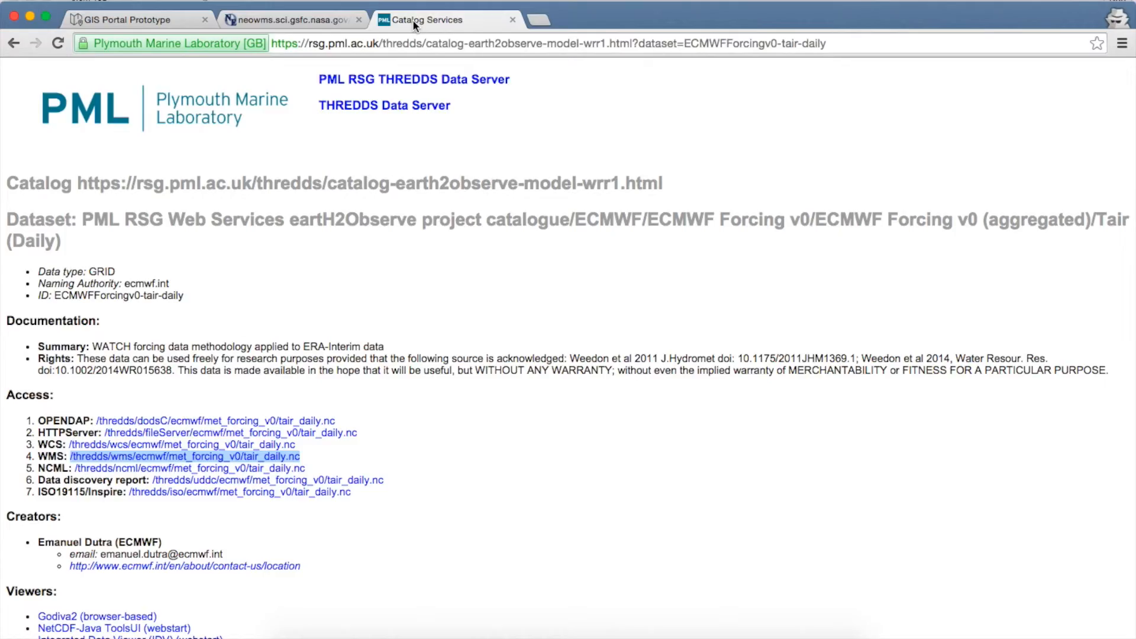
pyautogui.rightClick(110, 448)
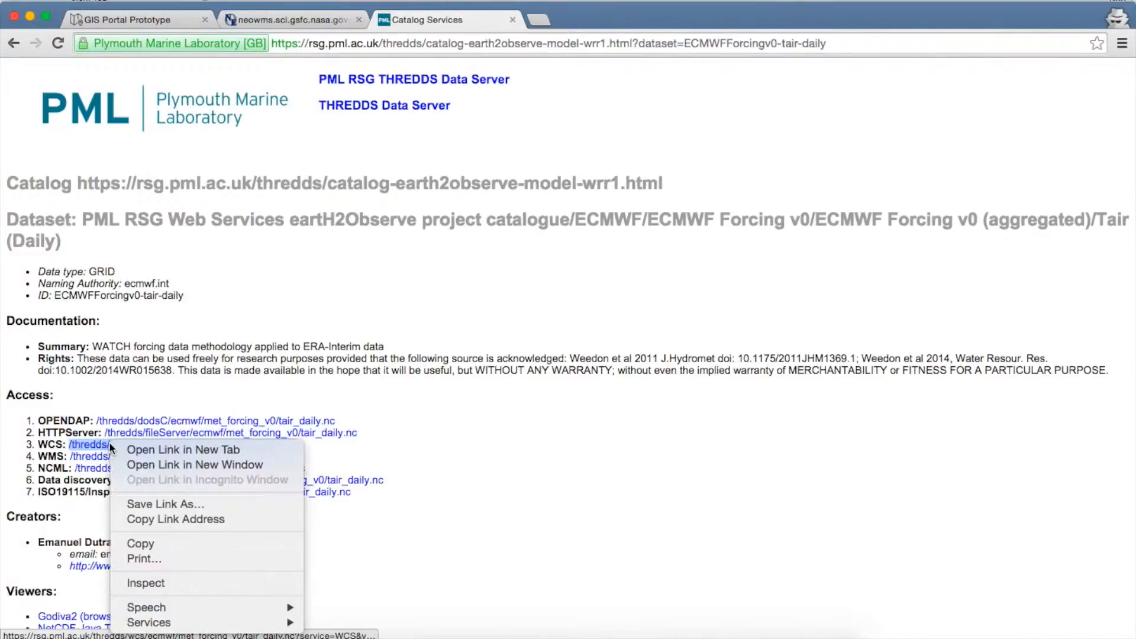
pyautogui.click(164, 521)
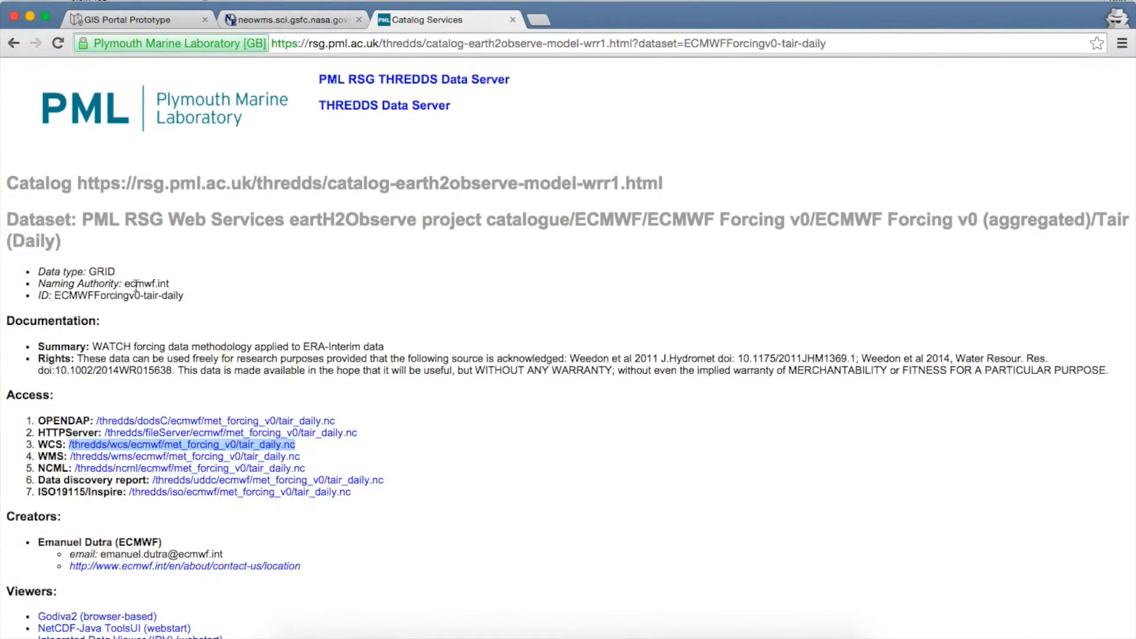
pyautogui.click(176, 19)
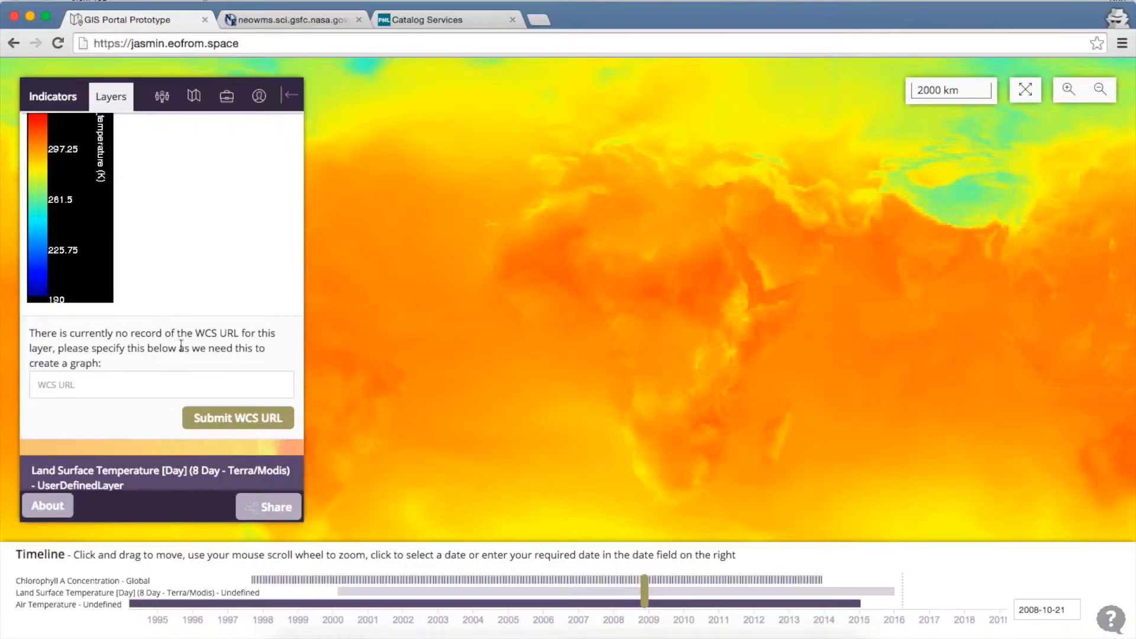
# Step: Paste the tair_daily WCS URL into the layer's WCS field and submit it
pyautogui.click(188, 389)
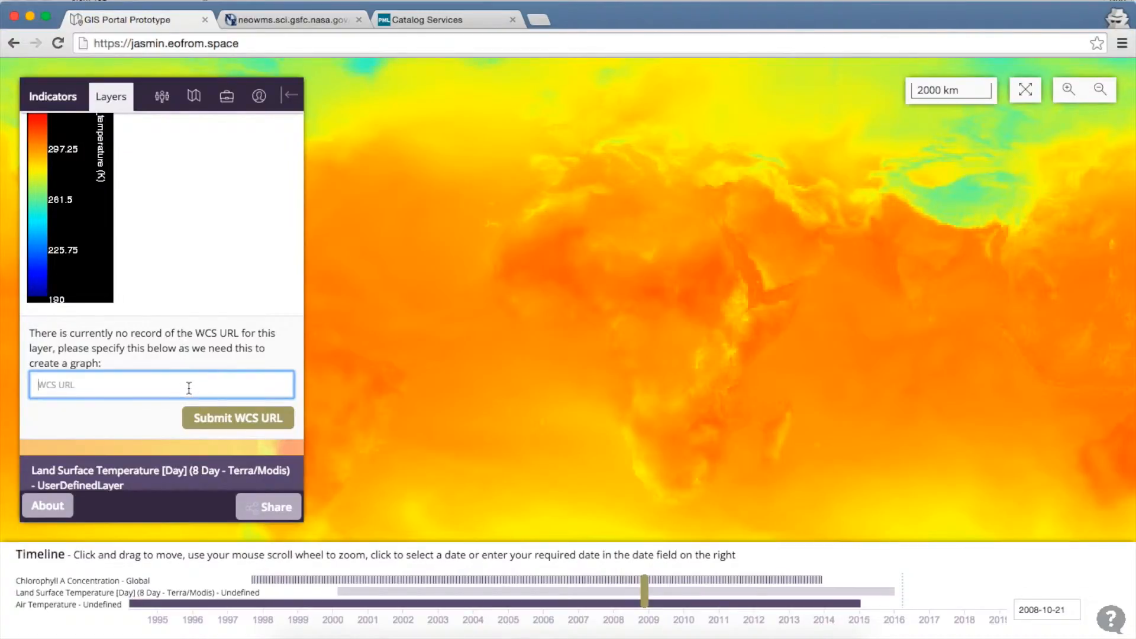
pyautogui.press('super+v')
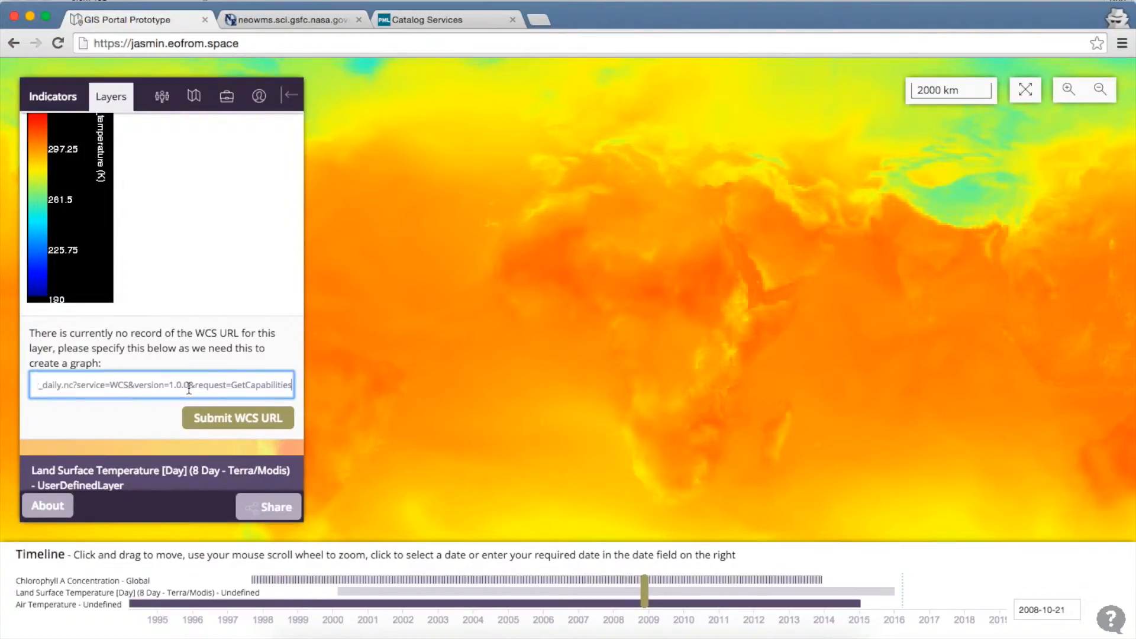
pyautogui.click(222, 421)
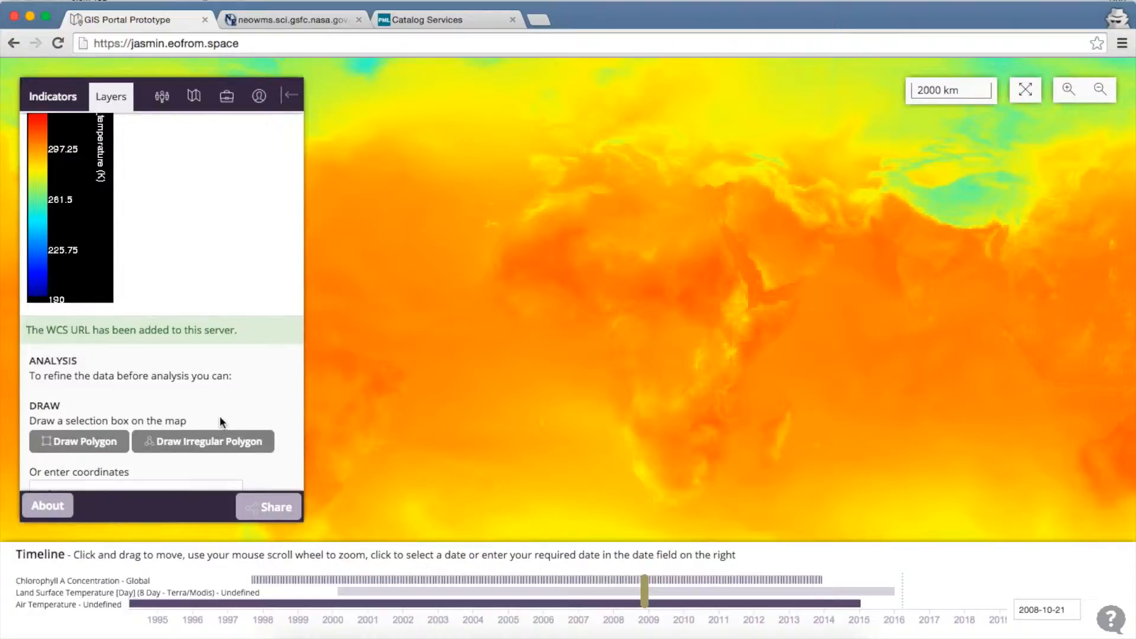
pyautogui.scroll(-5, 220, 419)
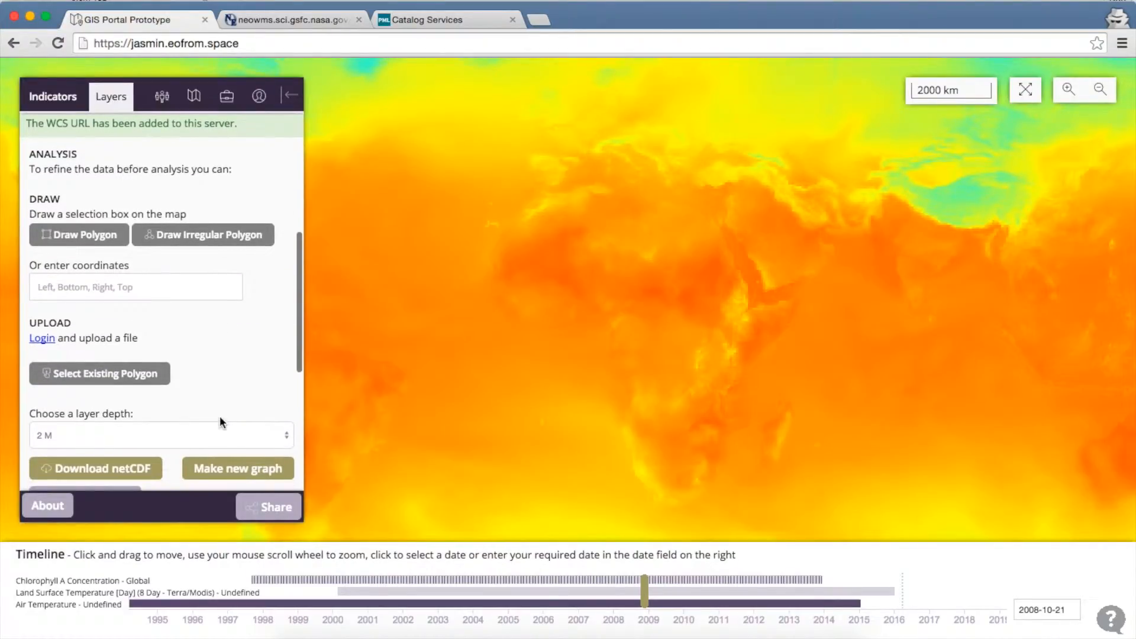
# Step: Draw a box off north-west Africa, start a graph, then discard it and close the popup
pyautogui.click(95, 237)
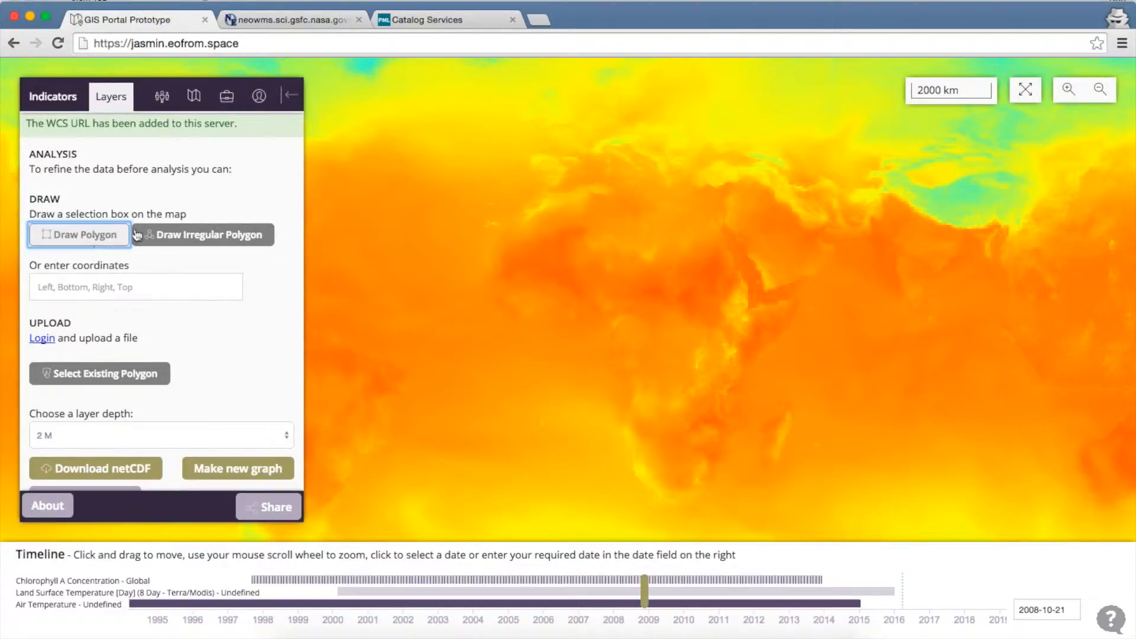
pyautogui.moveTo(444, 185); pyautogui.dragTo(523, 224)
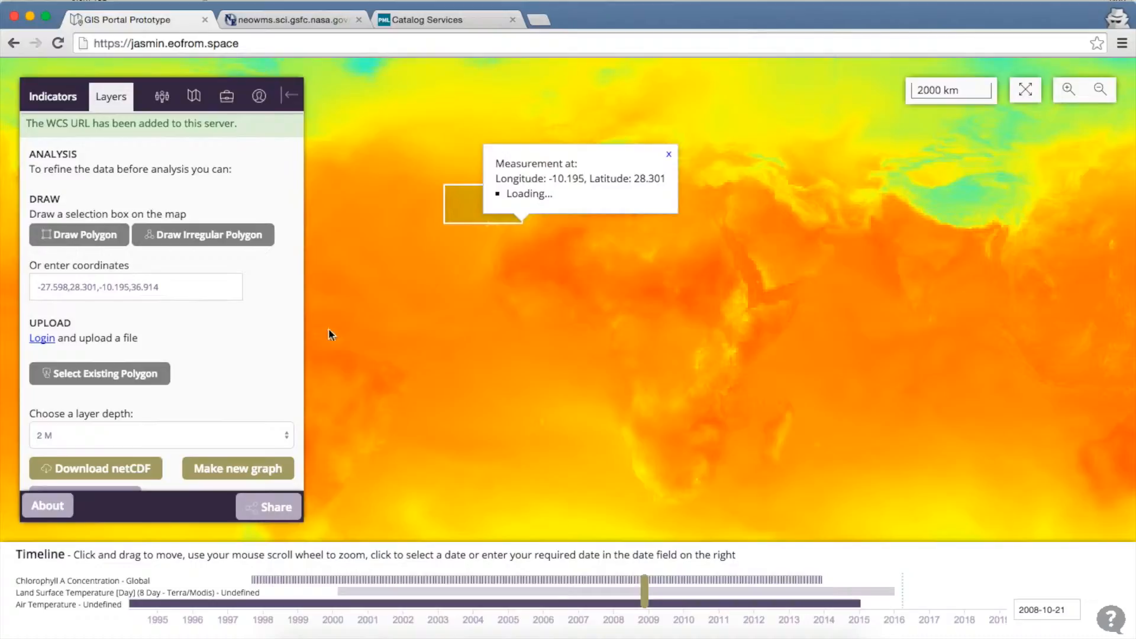
pyautogui.click(249, 472)
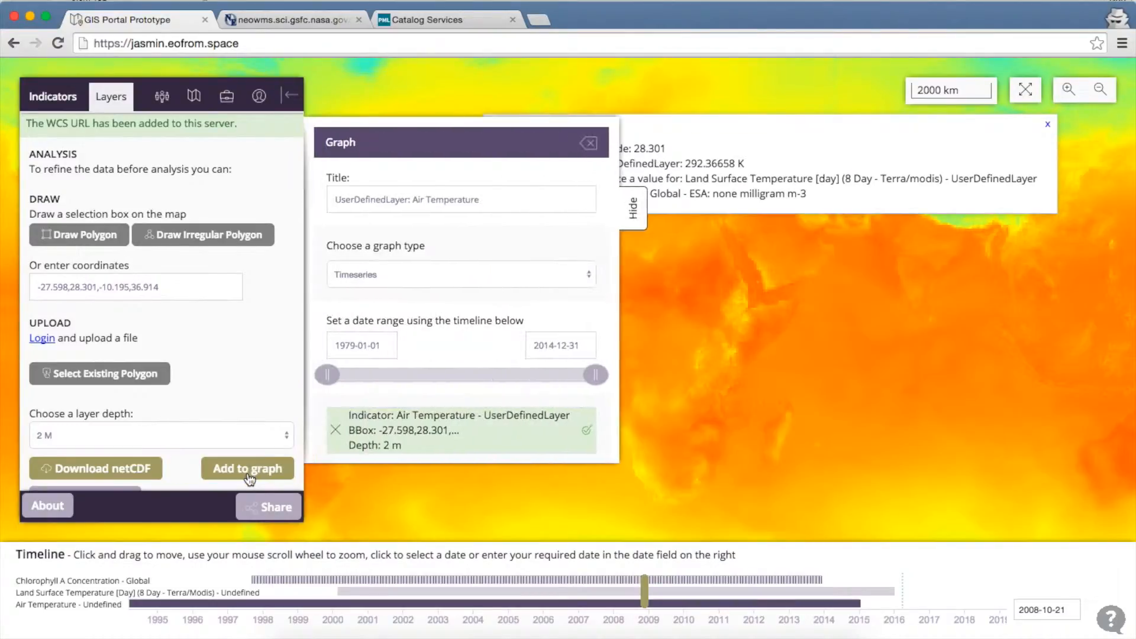
pyautogui.scroll(-2, 404, 352)
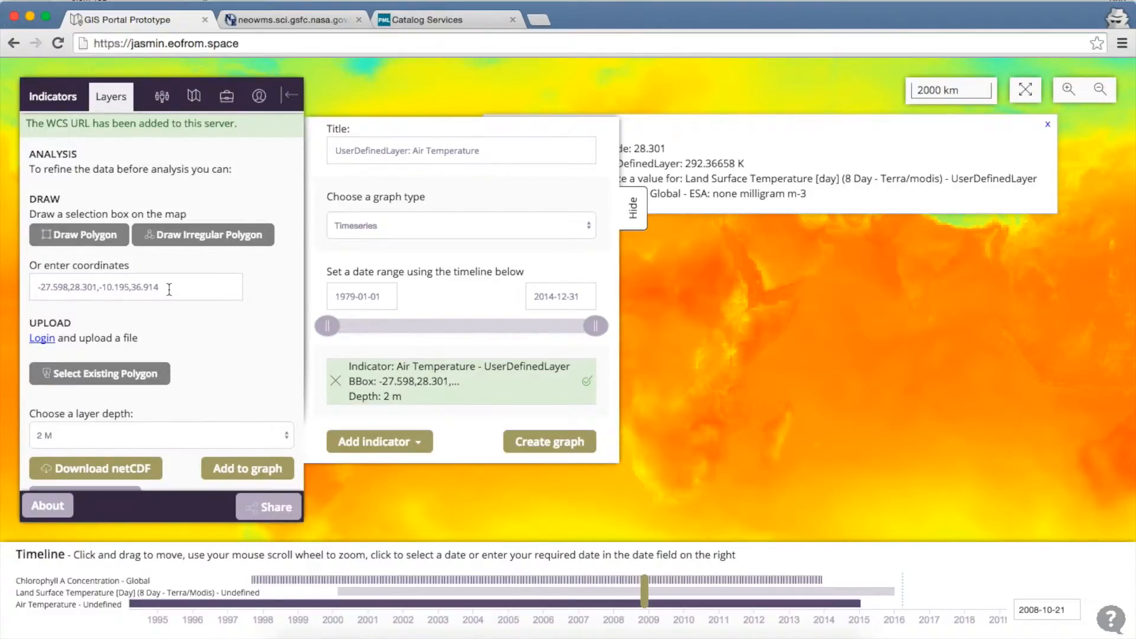
pyautogui.scroll(6, 169, 294)
pyautogui.scroll(5, 169, 295)
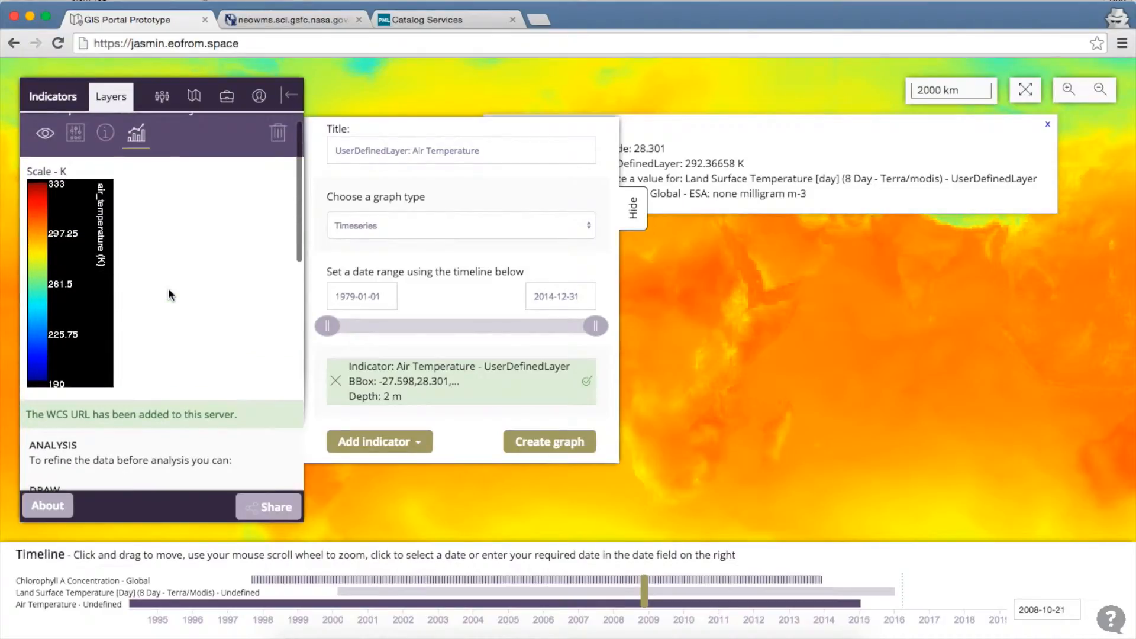
pyautogui.scroll(2, 468, 187)
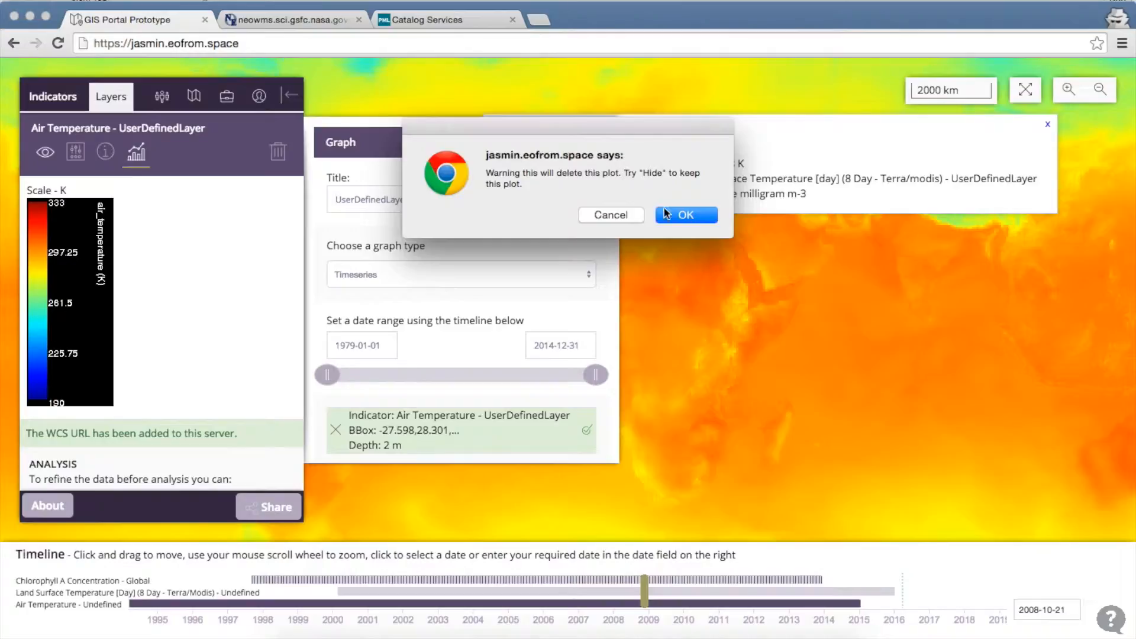
pyautogui.click(675, 217)
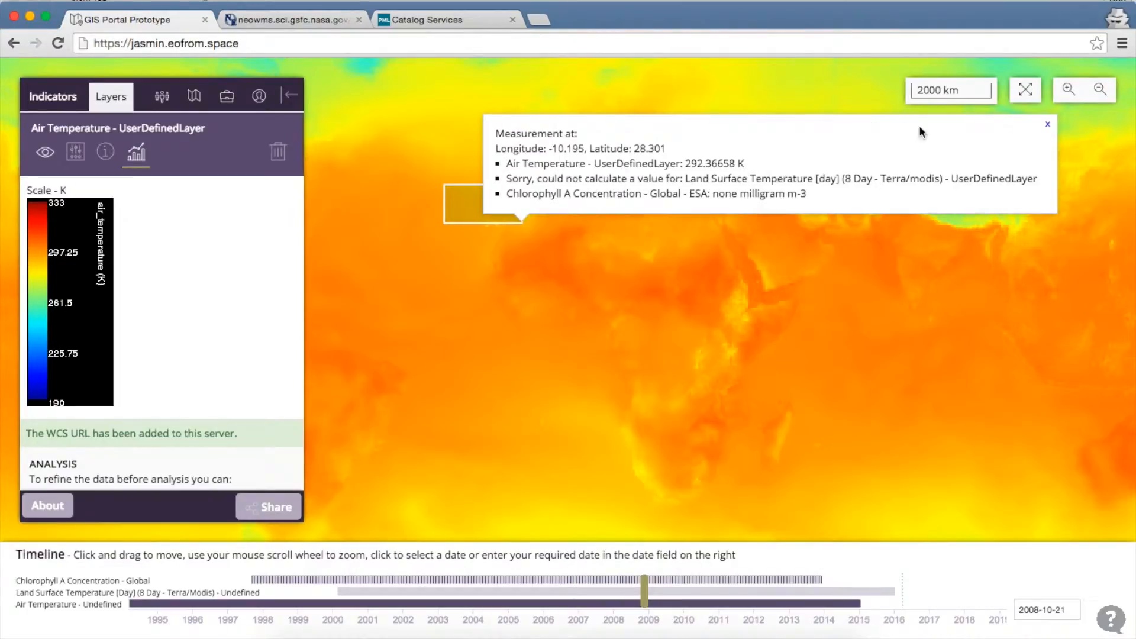
pyautogui.click(1047, 124)
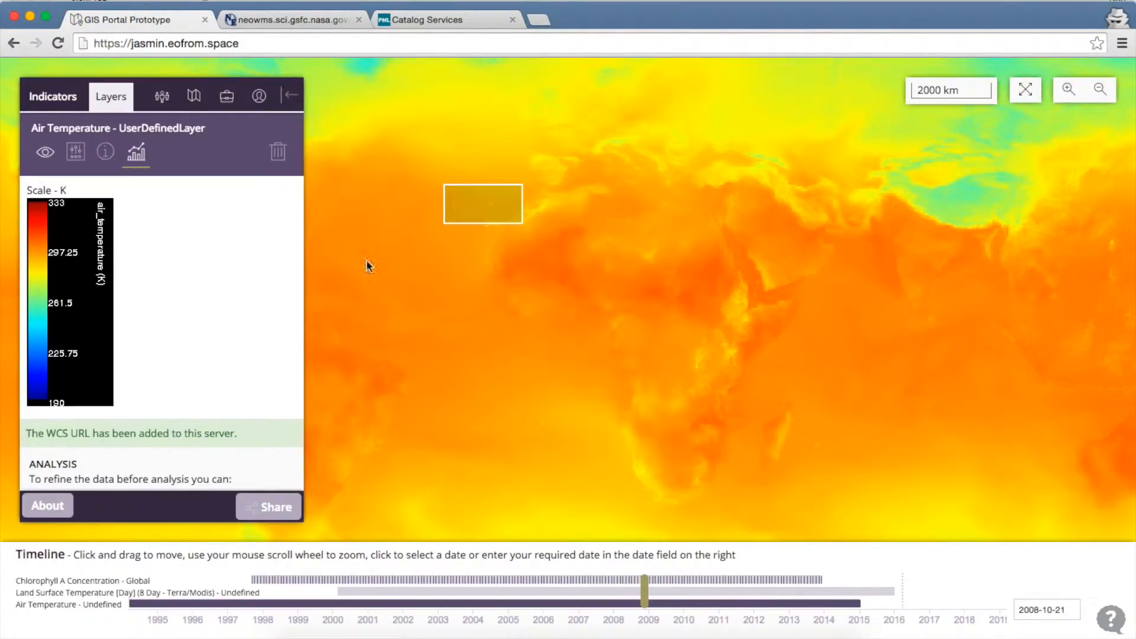
# Step: Switch to the Indicators list, then reload the portal with Cmd+R and confirm the reload
pyautogui.click(53, 101)
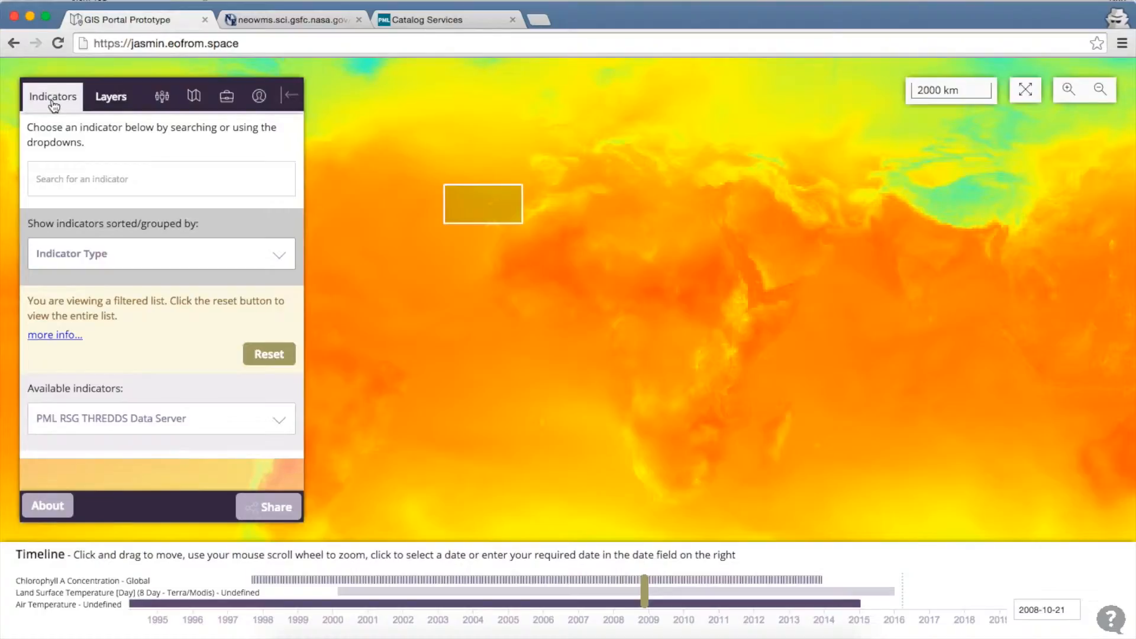
pyautogui.press('super+r')
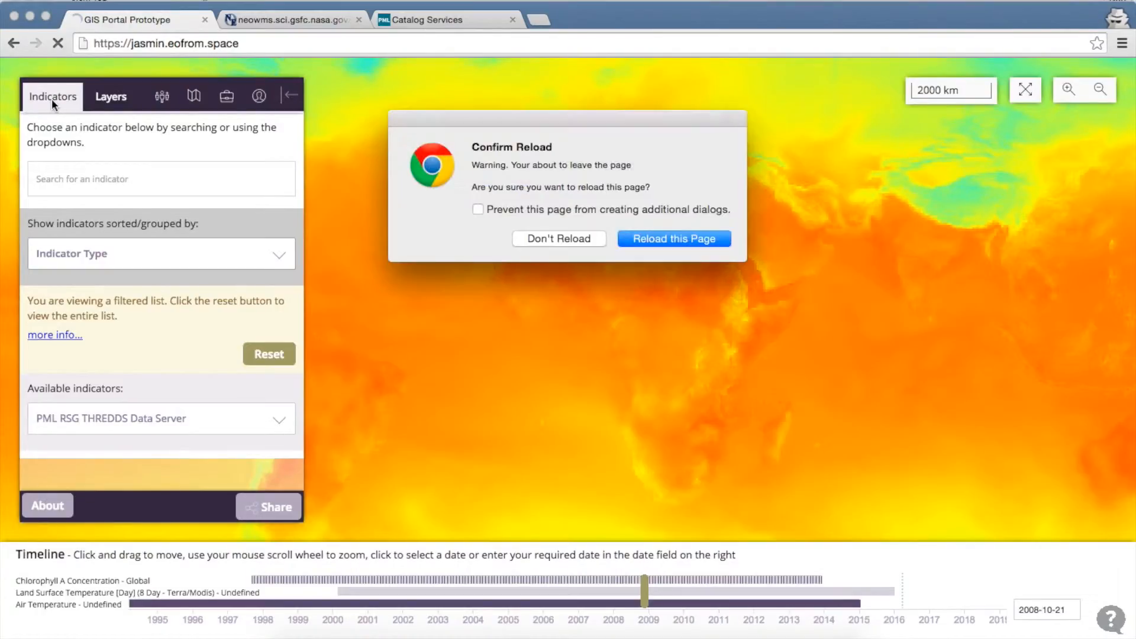
pyautogui.press('Return')
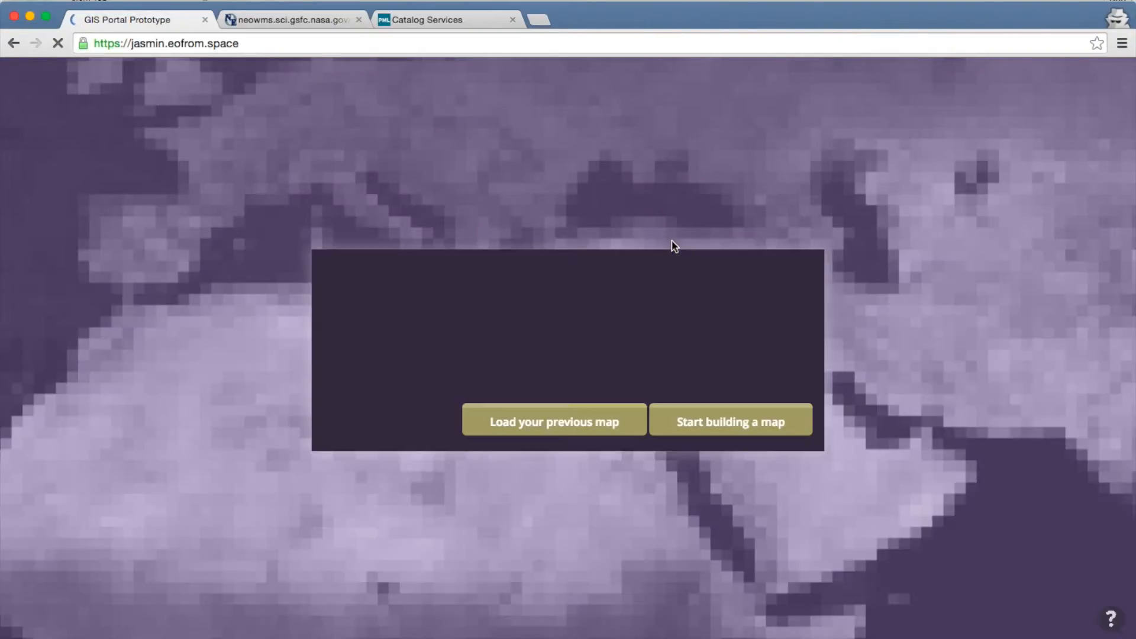
# Step: Start building a new map and open the User Dashboard
pyautogui.click(702, 421)
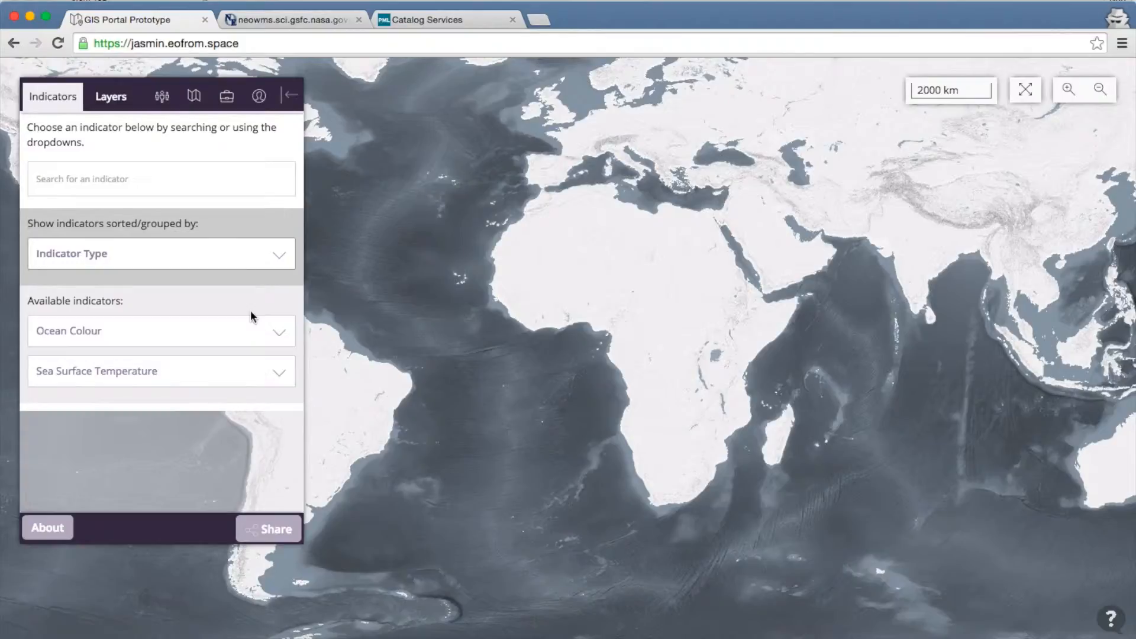
pyautogui.click(259, 98)
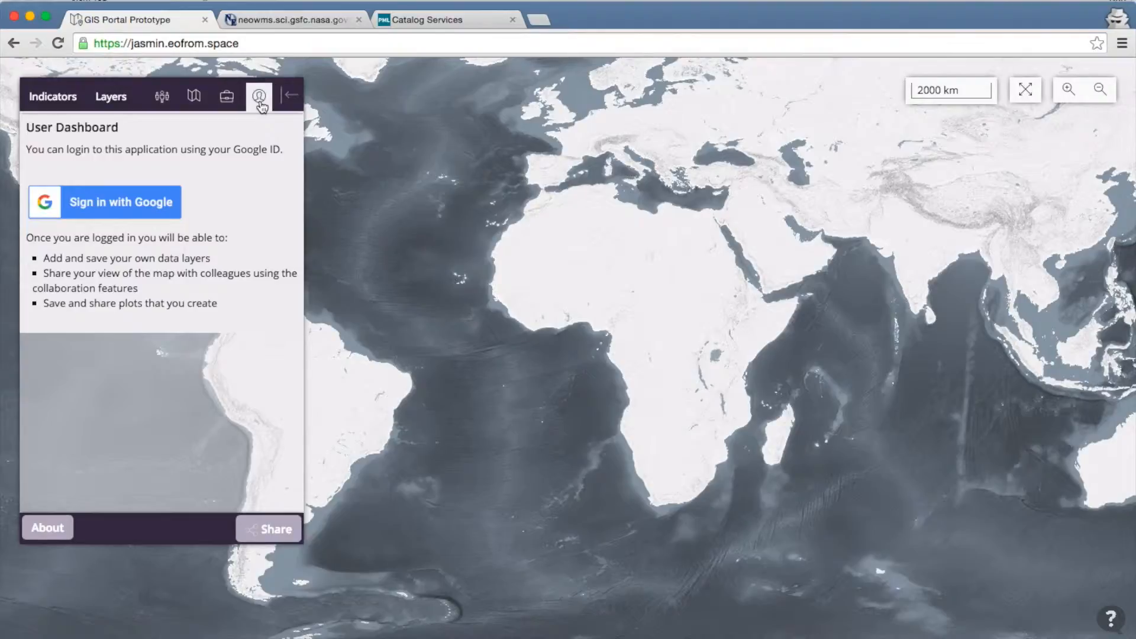
# Step: Sign in with the Google account's e-mail and password, then switch to the NASA NEO WMS page
pyautogui.click(102, 207)
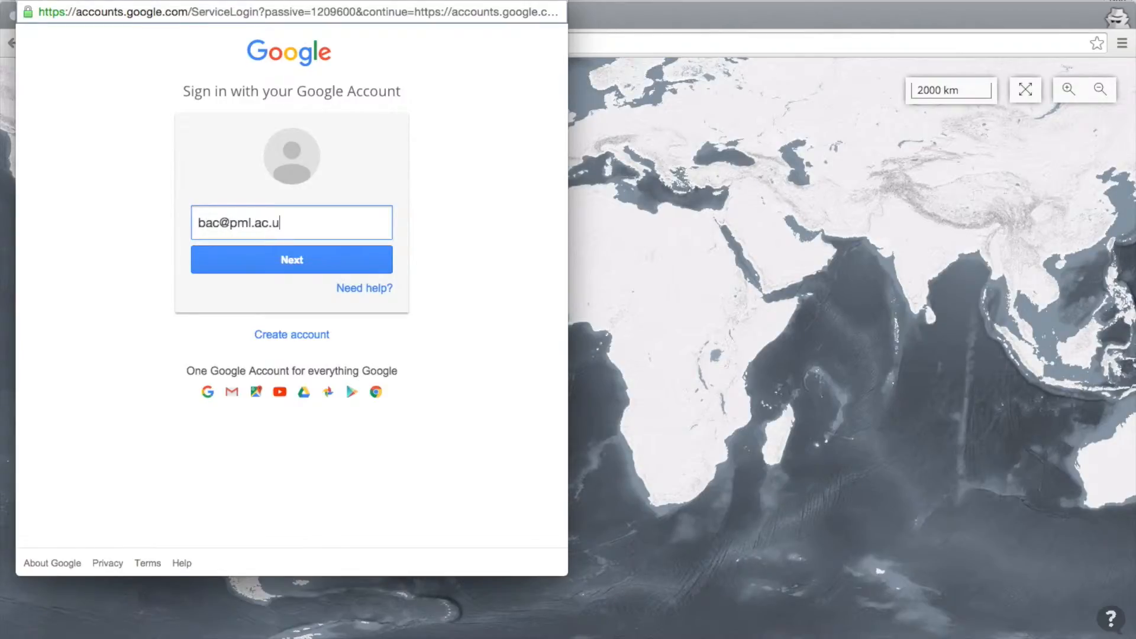
pyautogui.press('Return')
pyautogui.write('***')
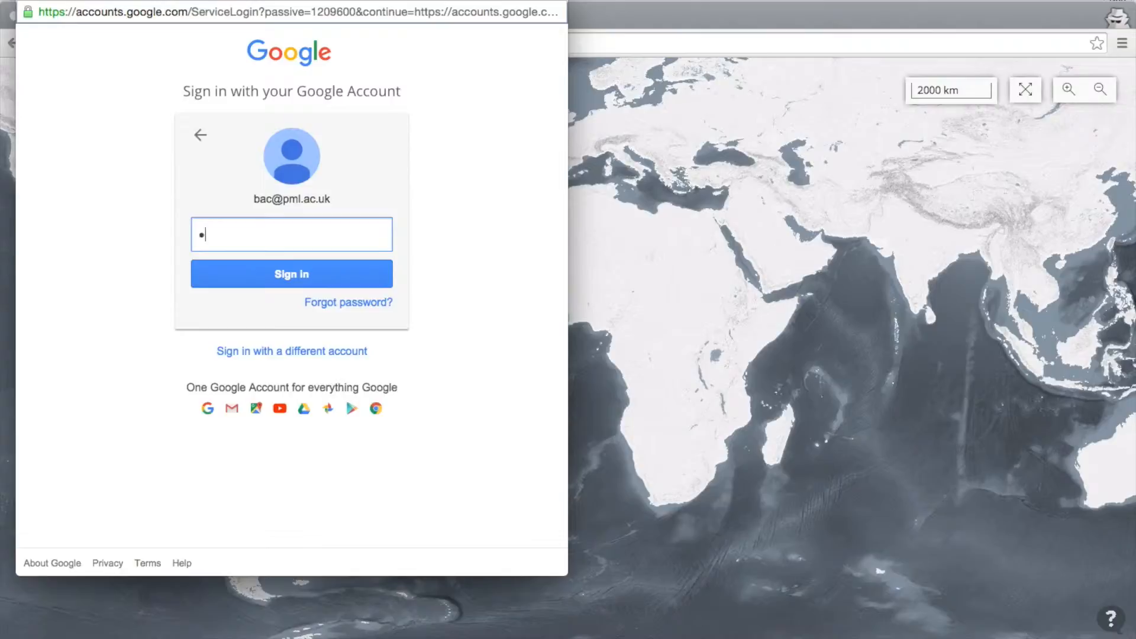
pyautogui.write('******')
pyautogui.press('Return')
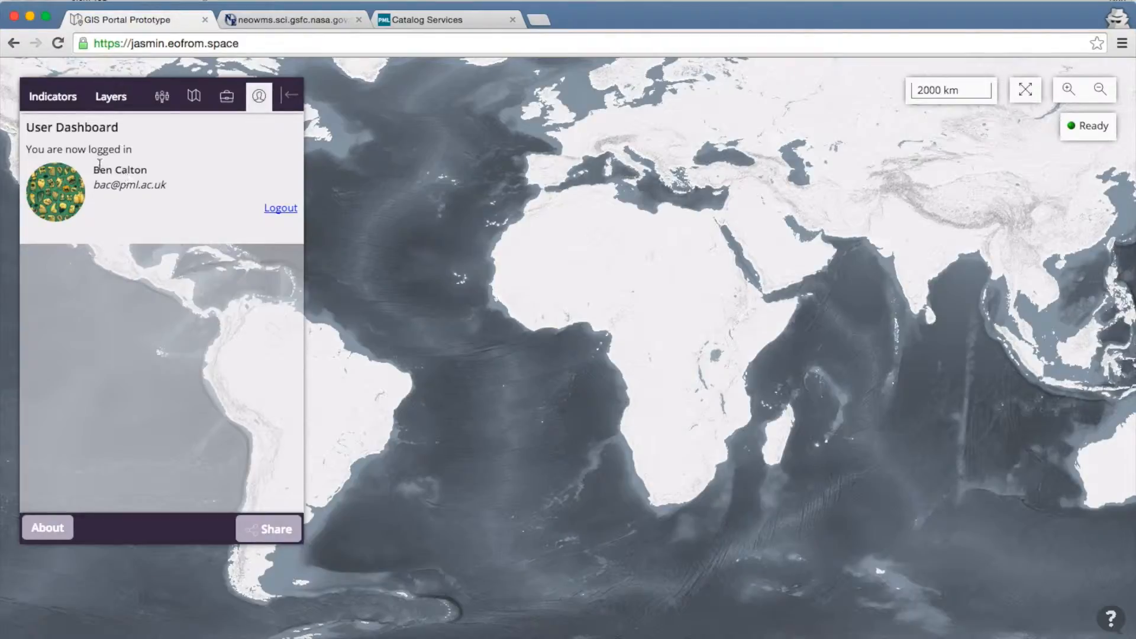
pyautogui.click(192, 98)
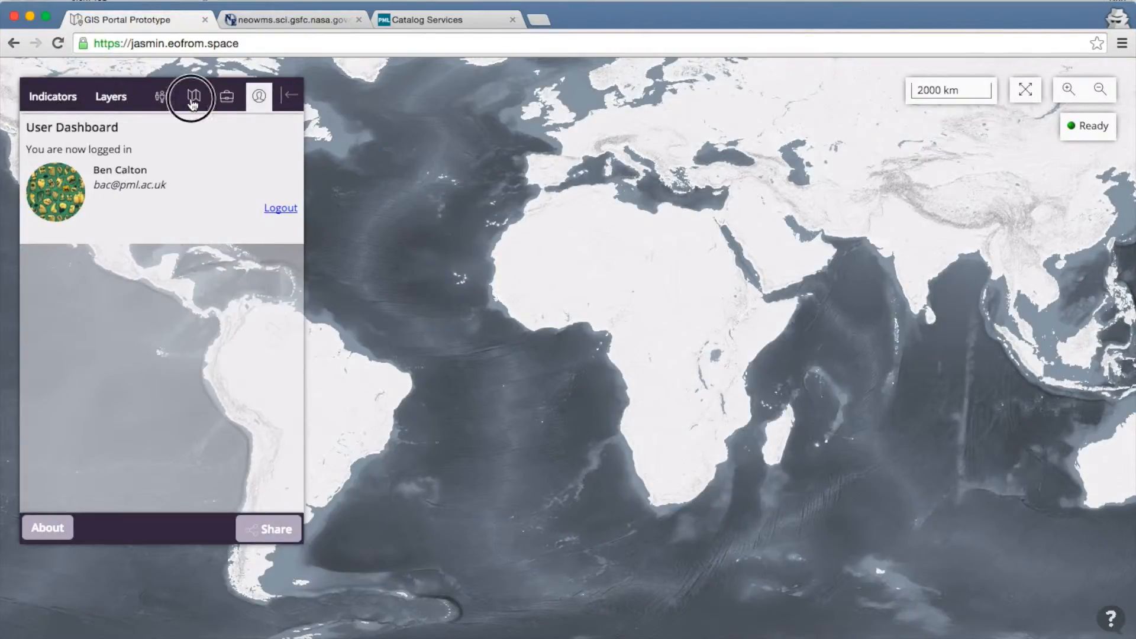
pyautogui.click(293, 21)
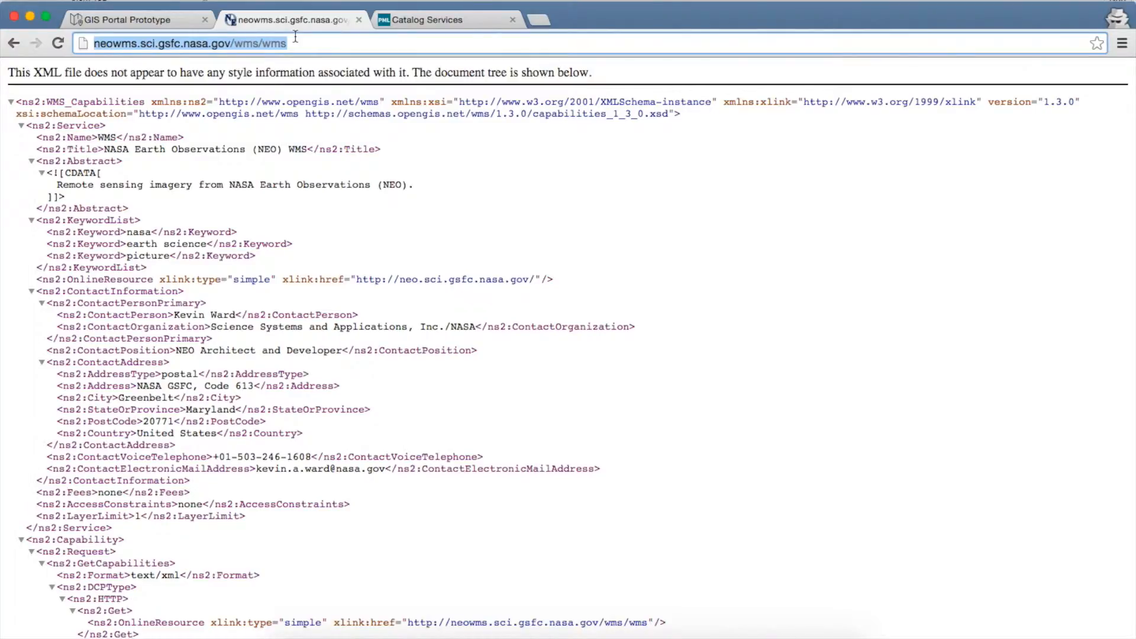
# Step: Submit neowms.sci.gsfc.nasa.gov/wms/wms as an external WMS URL and load its NEO indicators
pyautogui.click(181, 20)
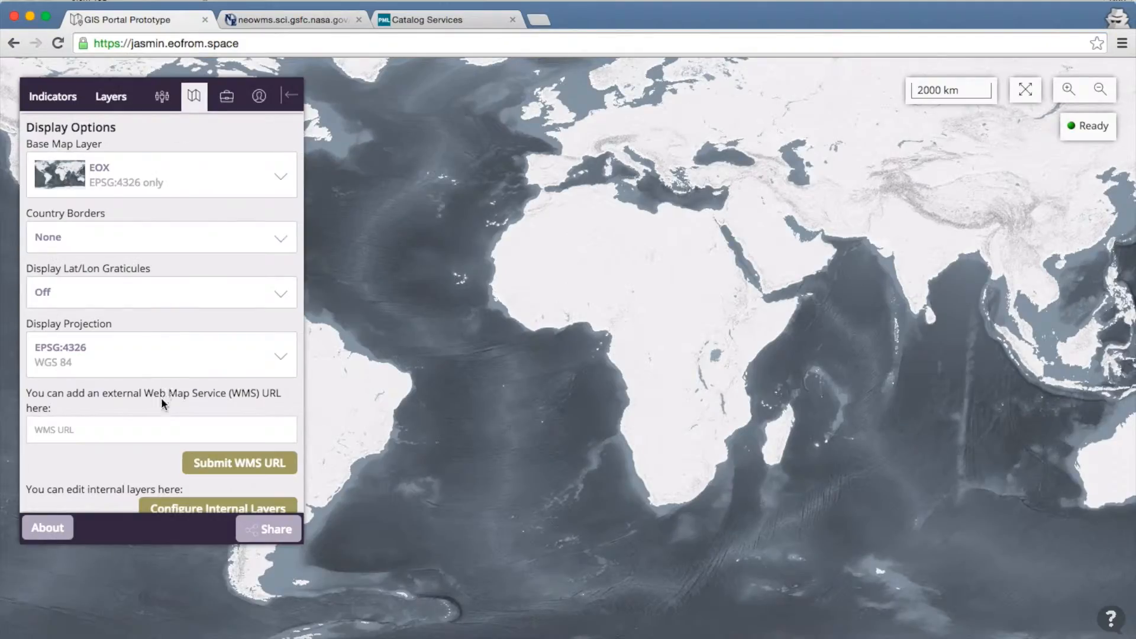
pyautogui.click(162, 432)
pyautogui.press('super+v')
pyautogui.click(220, 465)
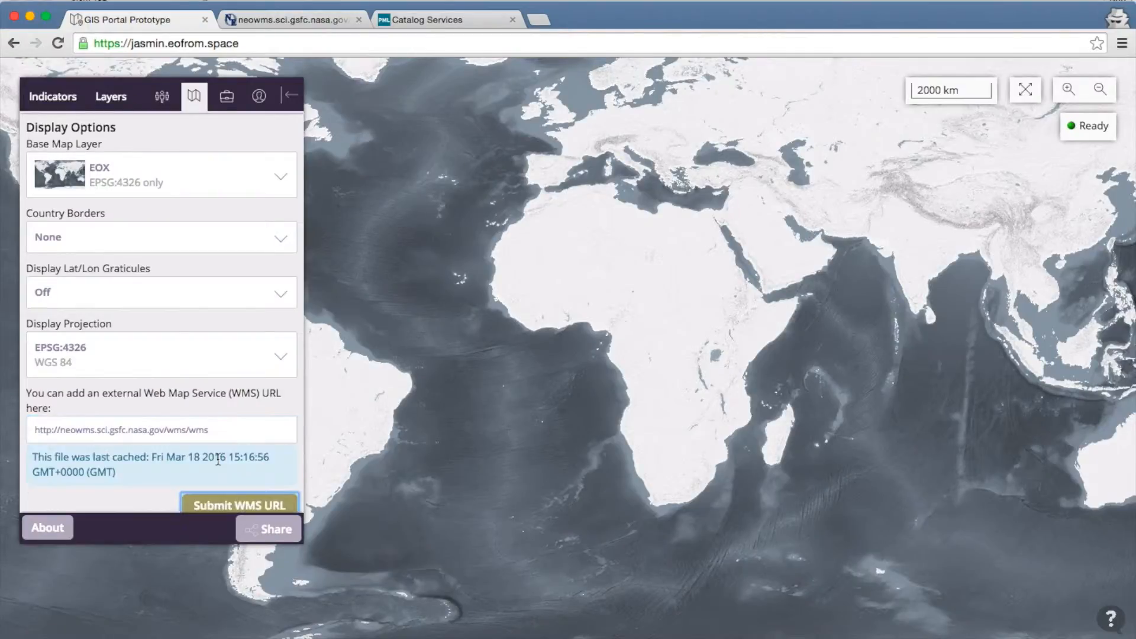
pyautogui.click(236, 505)
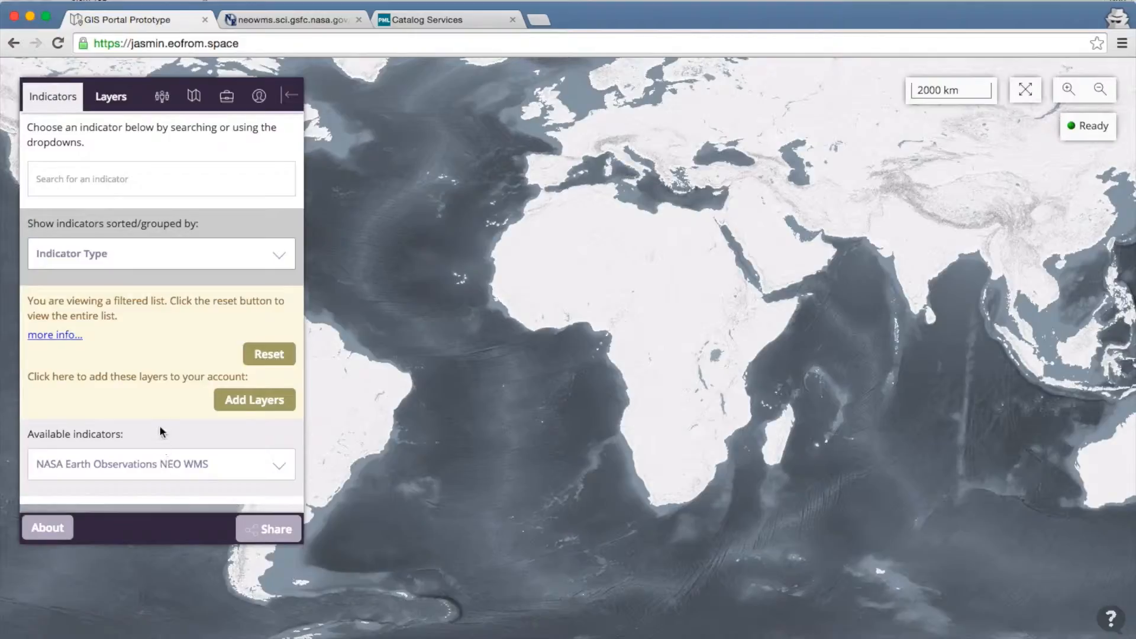
# Step: Expand the NASA Earth Observations NEO WMS group and open Add Layers for its 129 layers
pyautogui.click(175, 466)
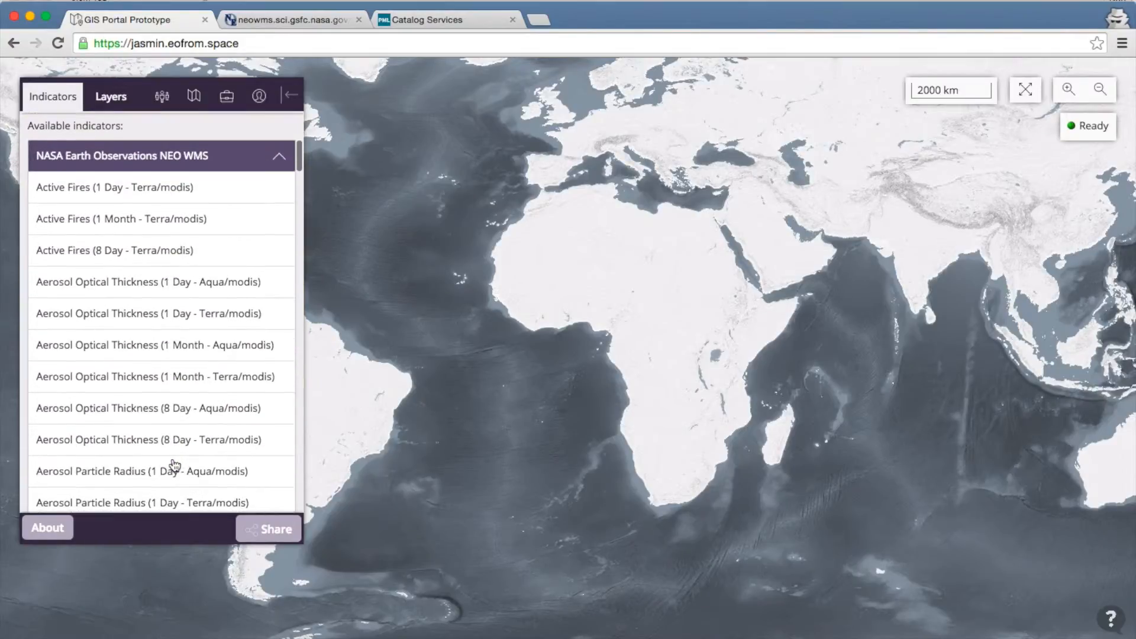
pyautogui.scroll(2, 175, 466)
pyautogui.scroll(2, 175, 465)
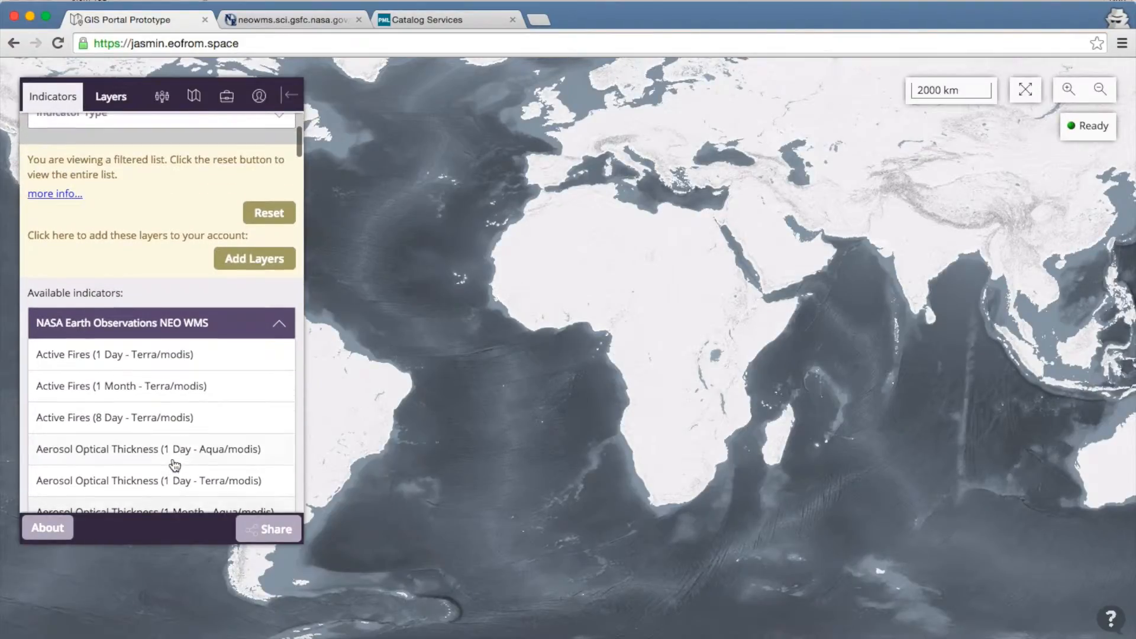
pyautogui.click(261, 262)
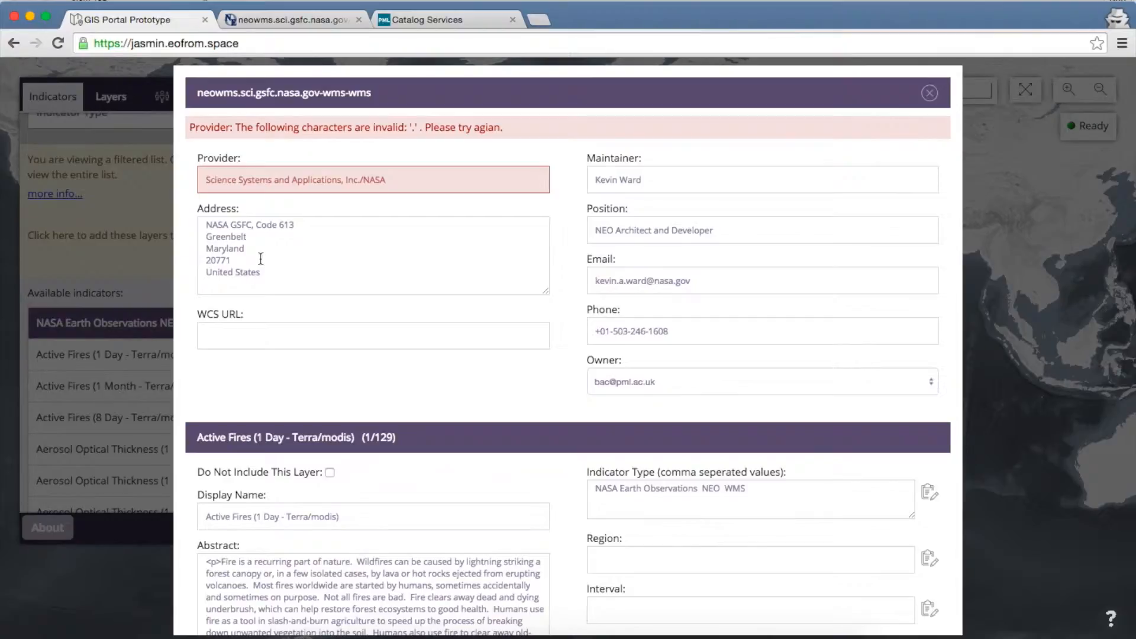
# Step: Remove the invalid '.' from the Provider name in the layer import form
pyautogui.click(362, 180)
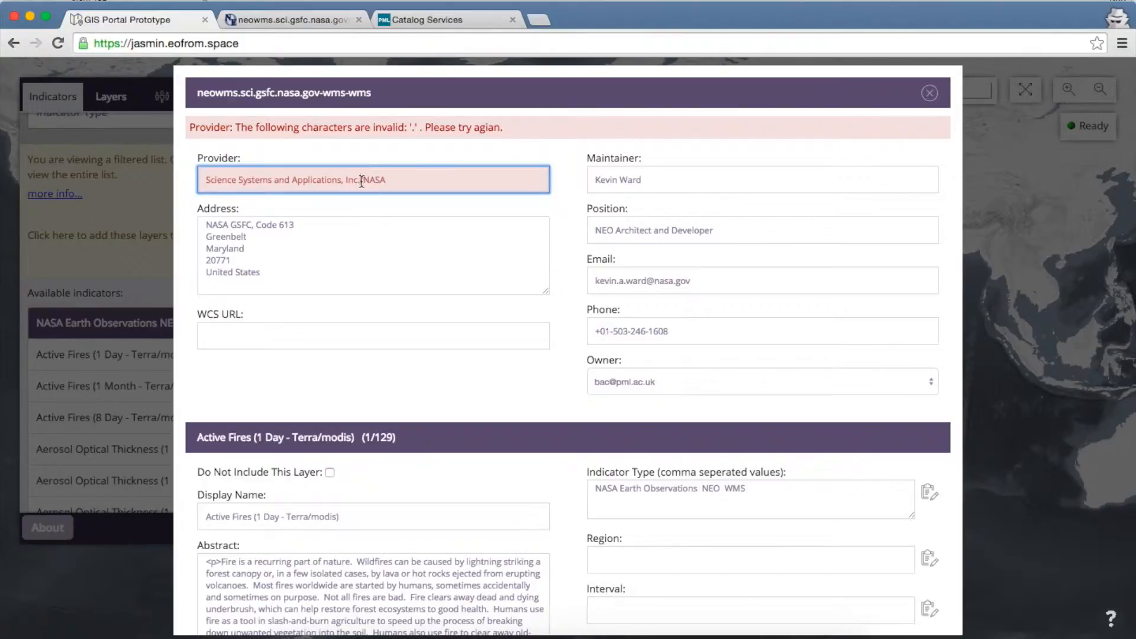
pyautogui.press('BackSpace')
pyautogui.click(376, 235)
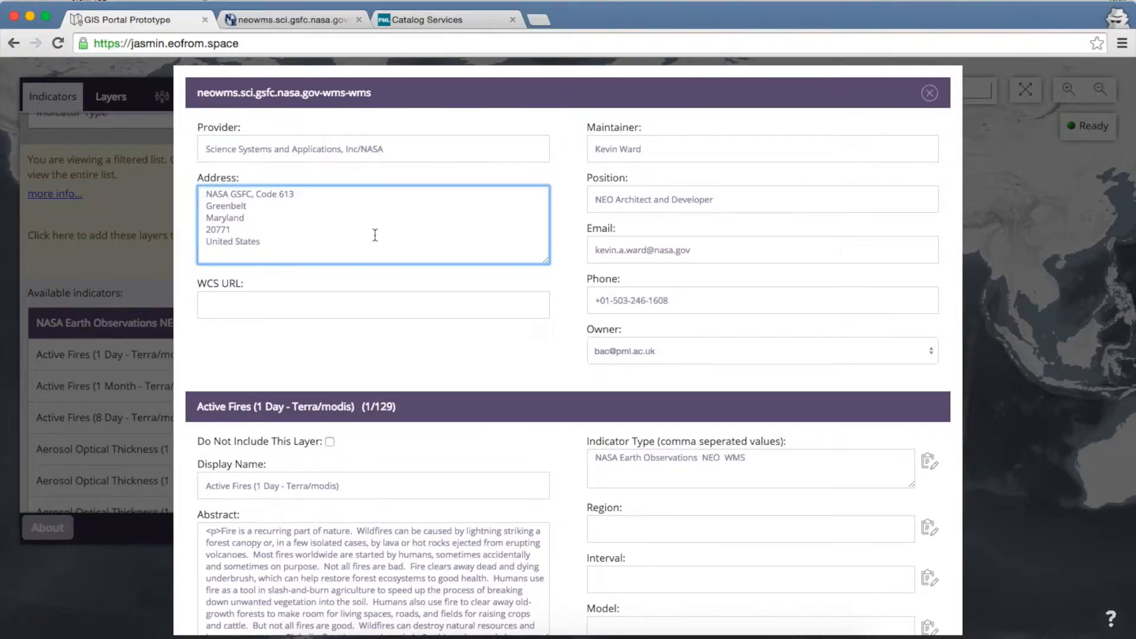
pyautogui.scroll(-5, 477, 436)
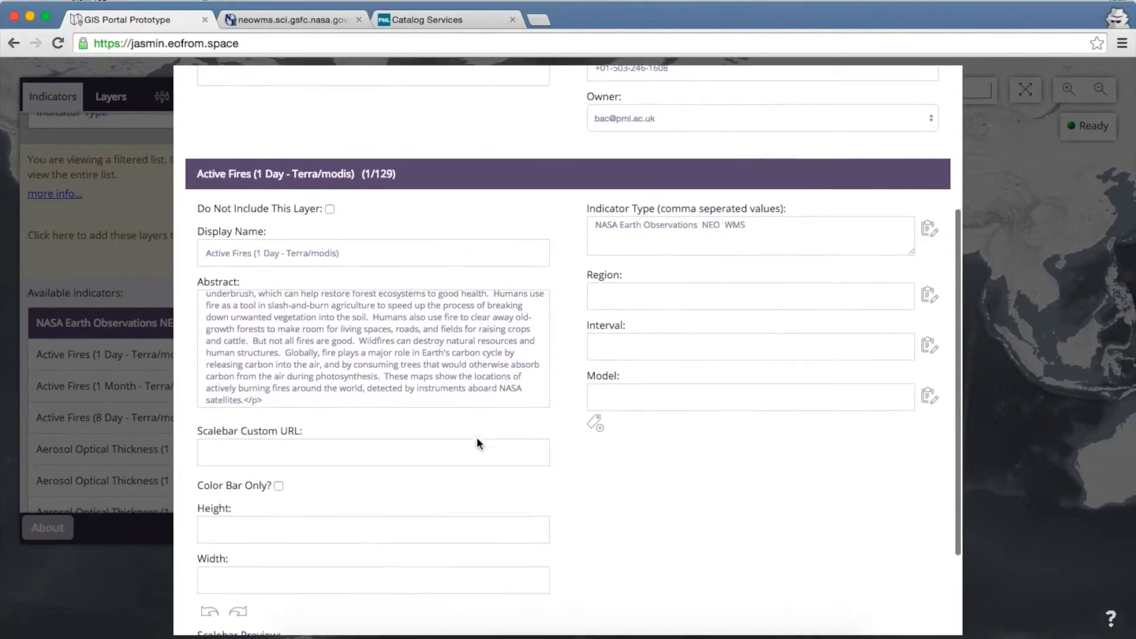
pyautogui.scroll(5, 477, 437)
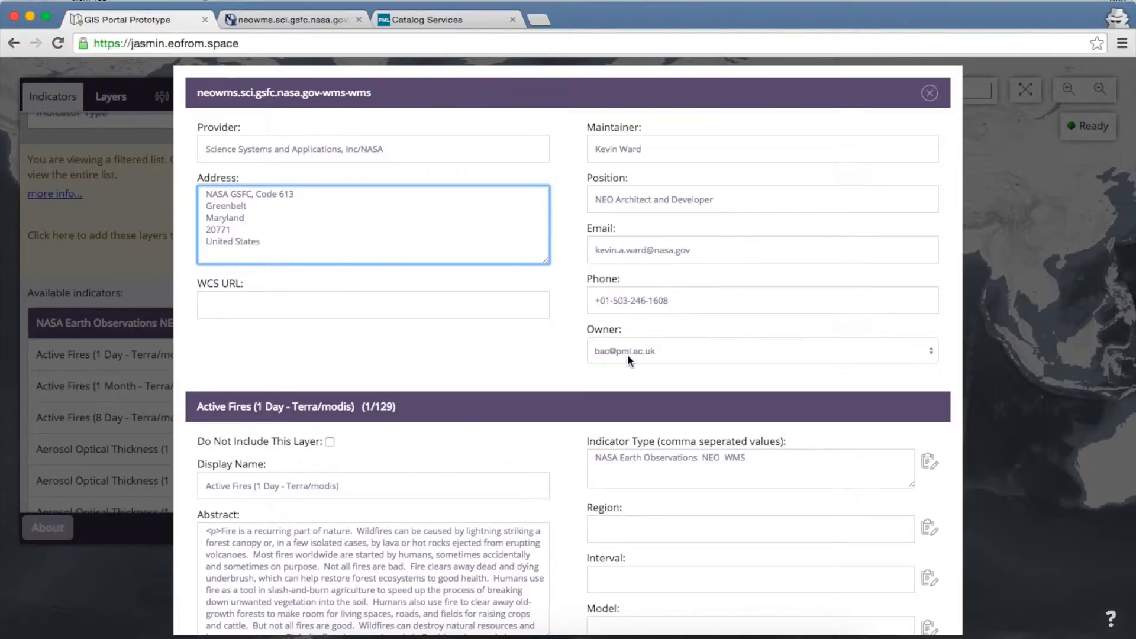
# Step: Review the layer records through page 5 (Aerosol Optical Thickness) and submit the layers
pyautogui.scroll(-5, 628, 355)
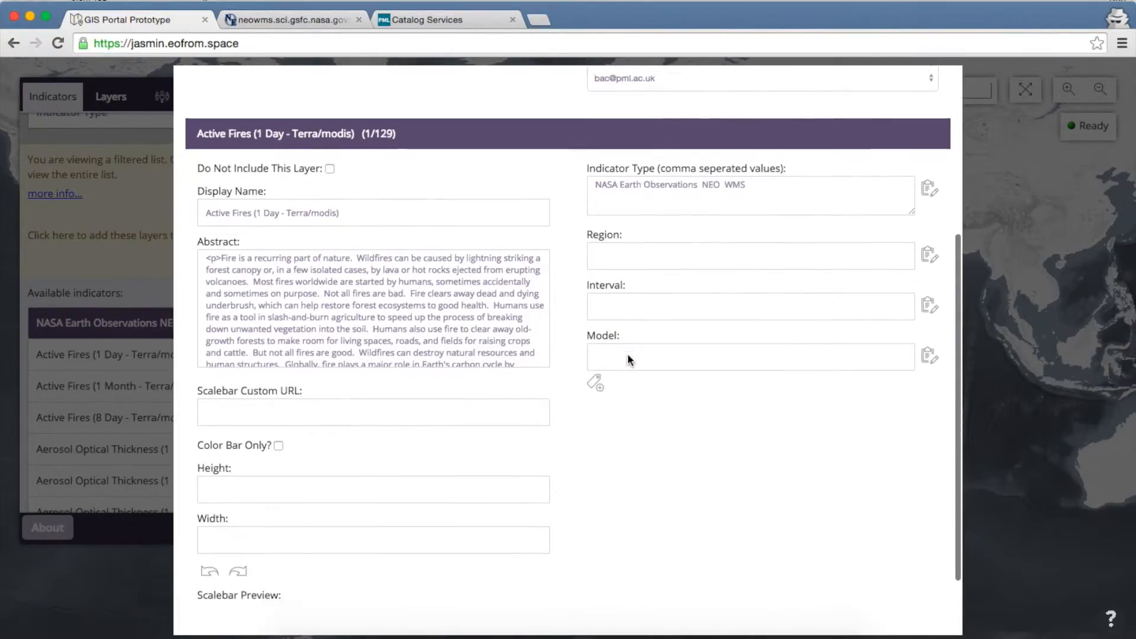
pyautogui.scroll(-2, 628, 359)
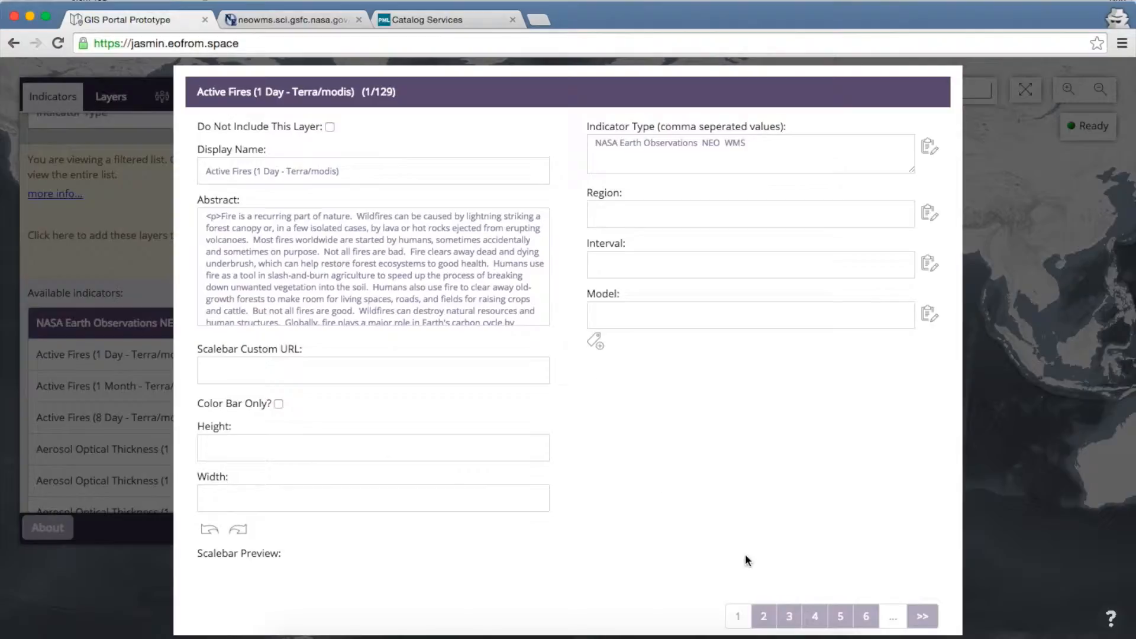
pyautogui.scroll(-1, 779, 577)
pyautogui.scroll(-1, 779, 578)
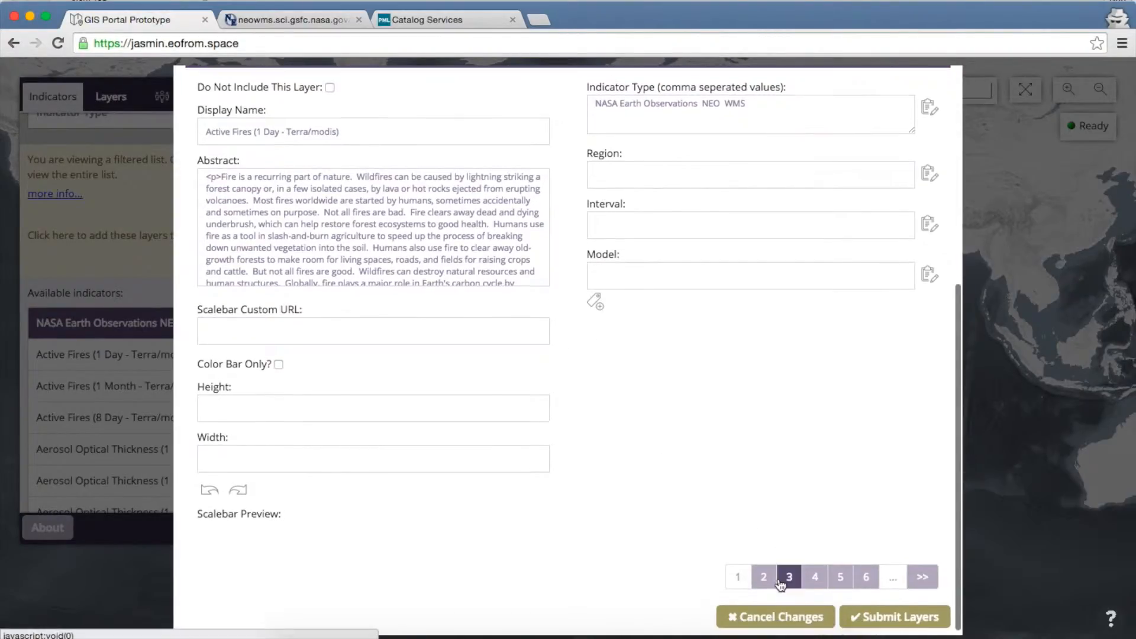
pyautogui.click(849, 581)
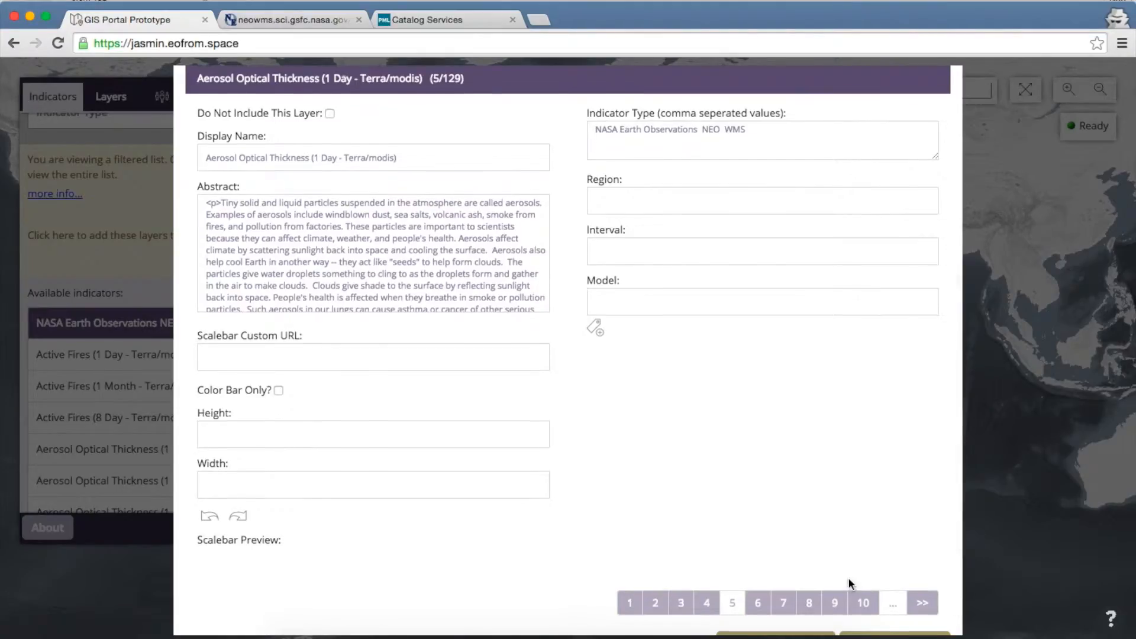
pyautogui.scroll(1, 848, 582)
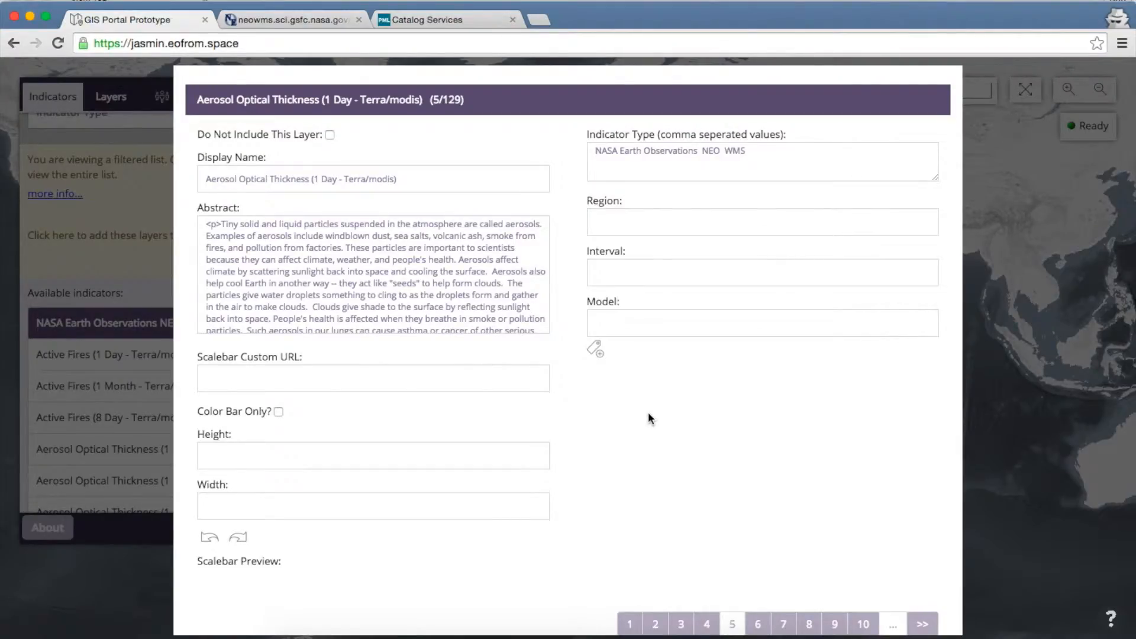
pyautogui.scroll(-2, 648, 419)
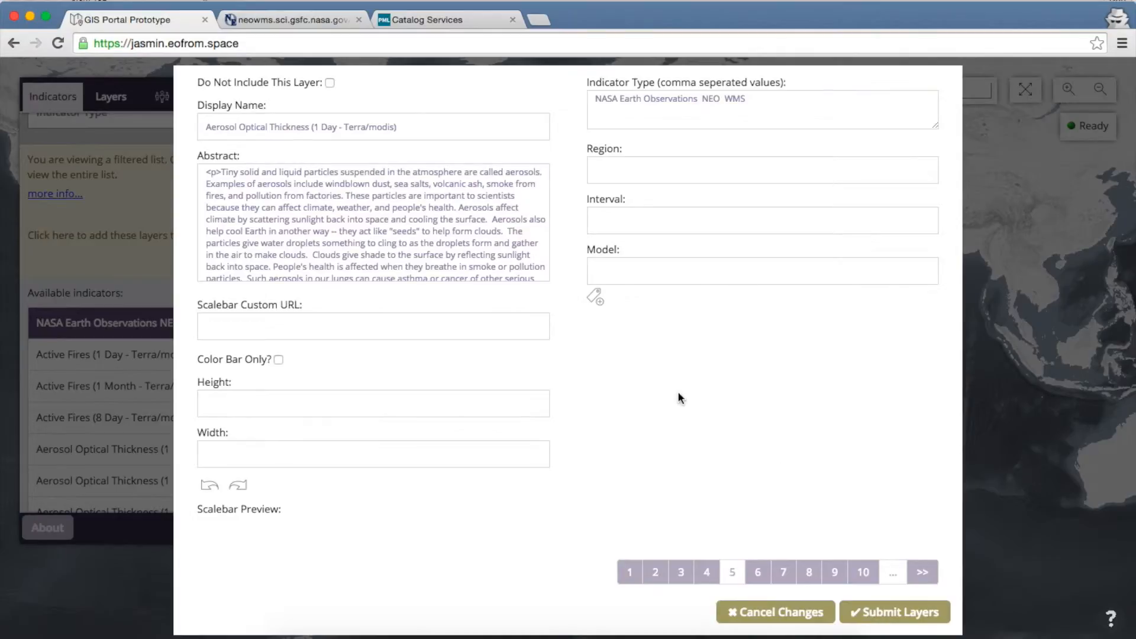
pyautogui.scroll(6, 656, 386)
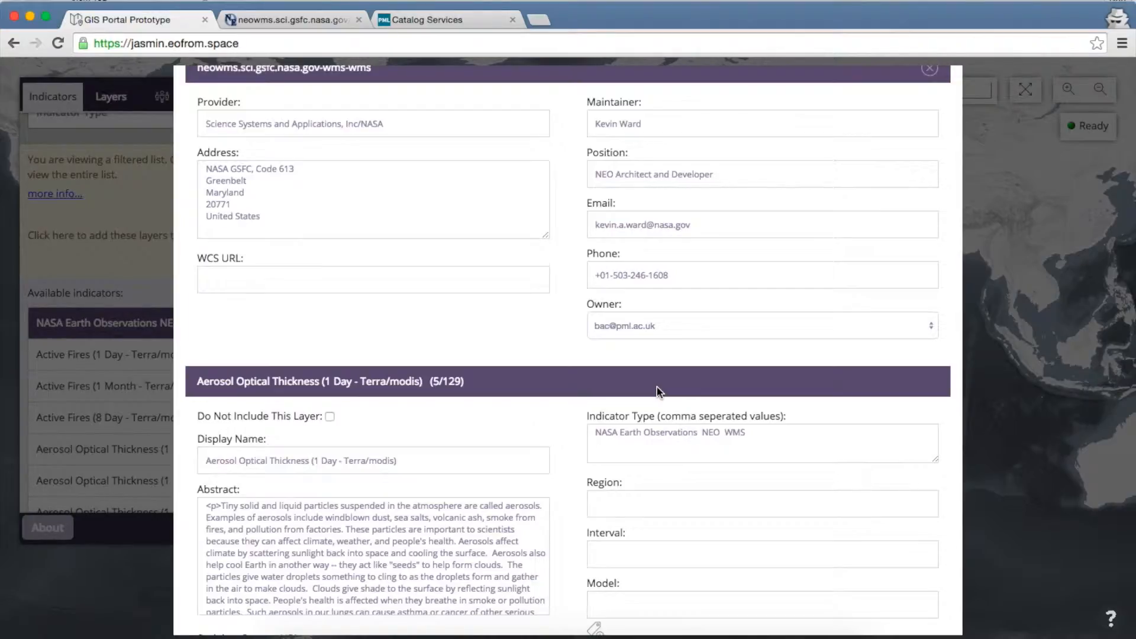
pyautogui.scroll(-5, 657, 389)
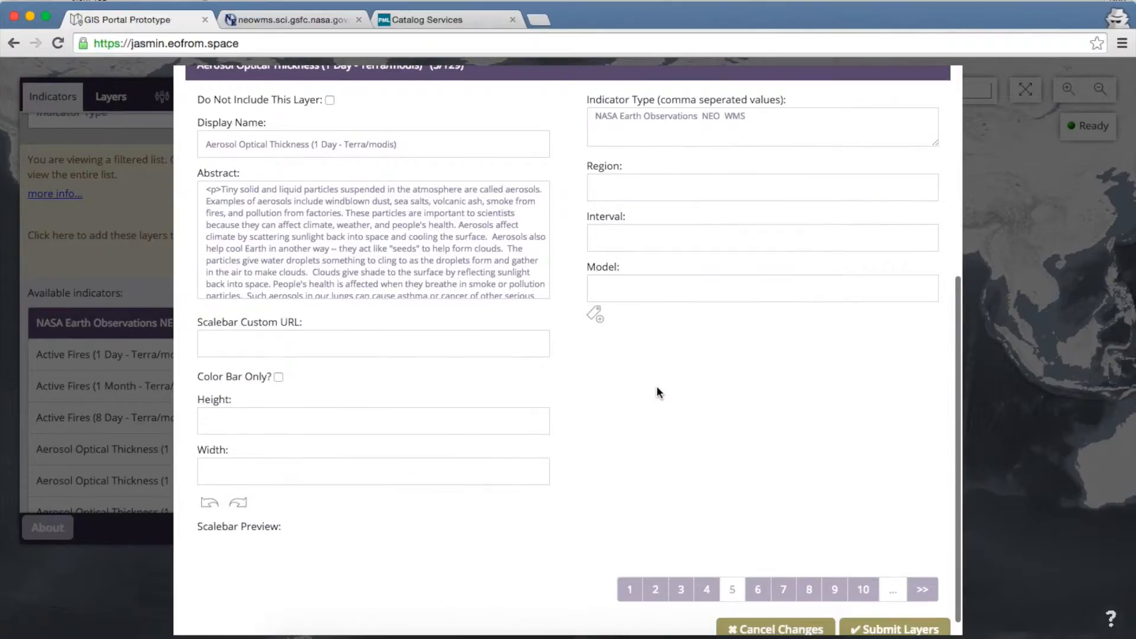
pyautogui.scroll(-1, 854, 559)
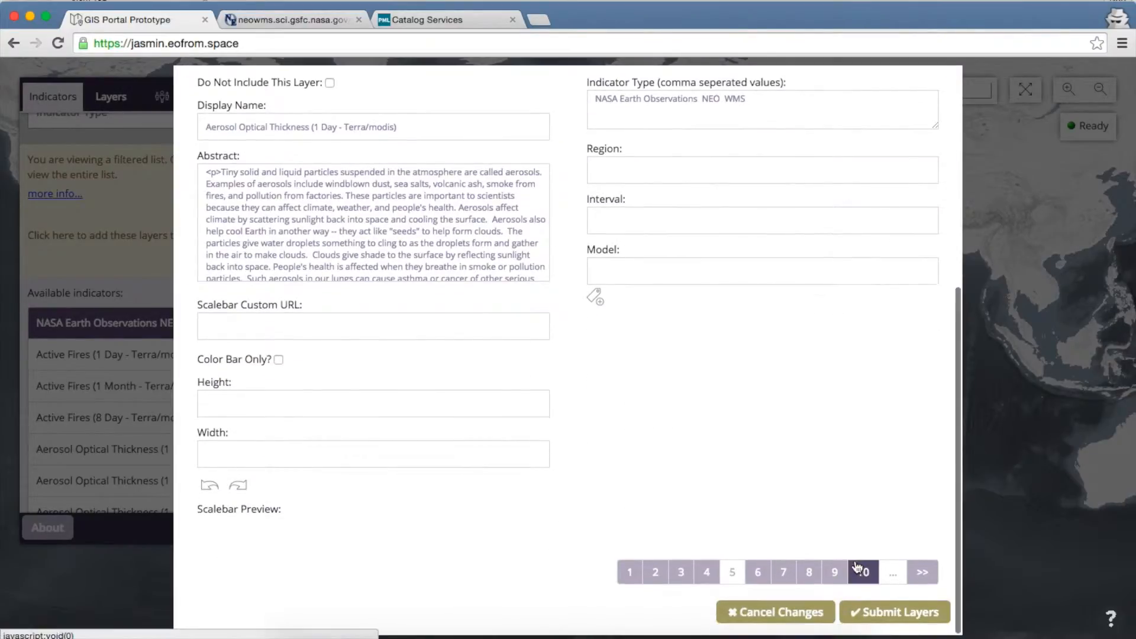
pyautogui.click(882, 613)
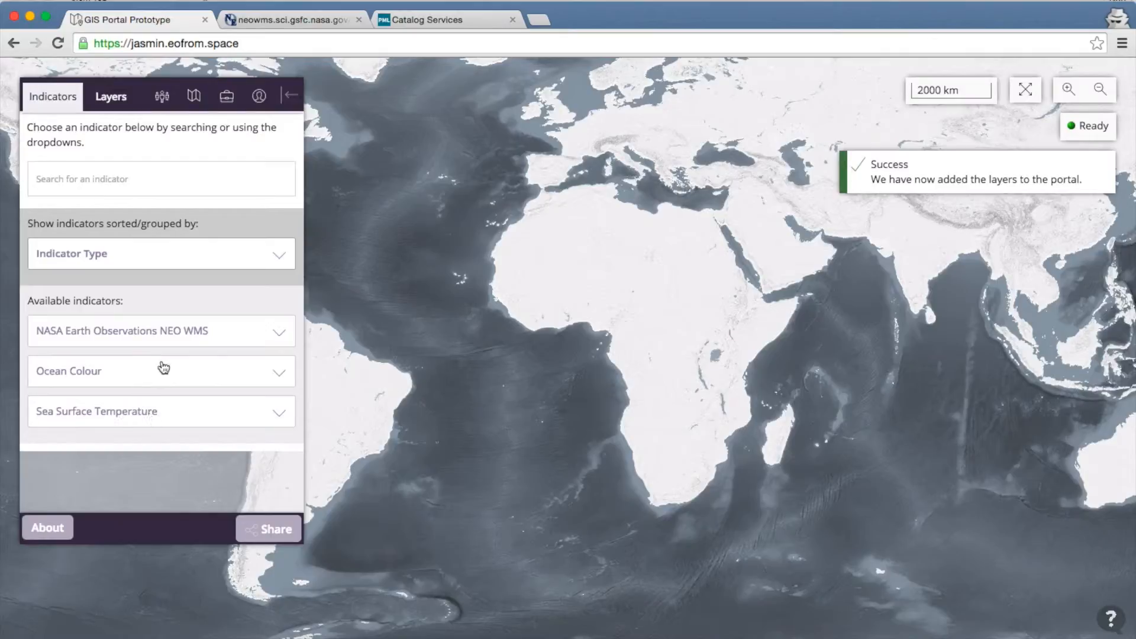
# Step: Show the Active Fires (8 Day - Terra/modis) NEO layer on the map, then reload the page
pyautogui.click(183, 335)
pyautogui.scroll(-2, 185, 337)
pyautogui.scroll(-3, 186, 339)
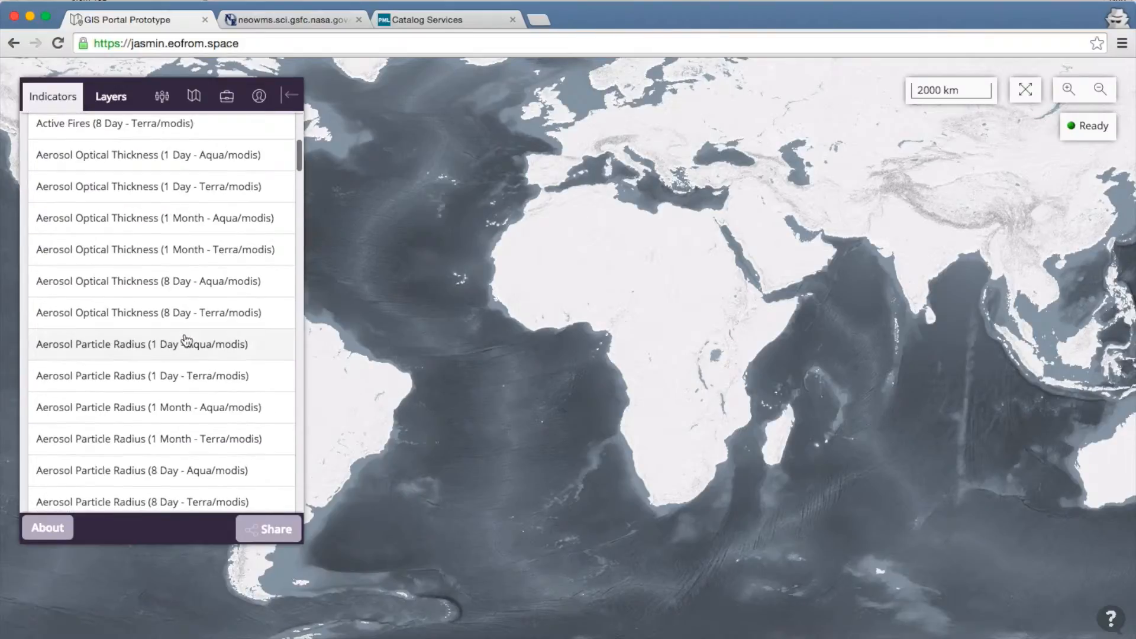
pyautogui.scroll(1, 186, 340)
pyautogui.scroll(-1, 187, 340)
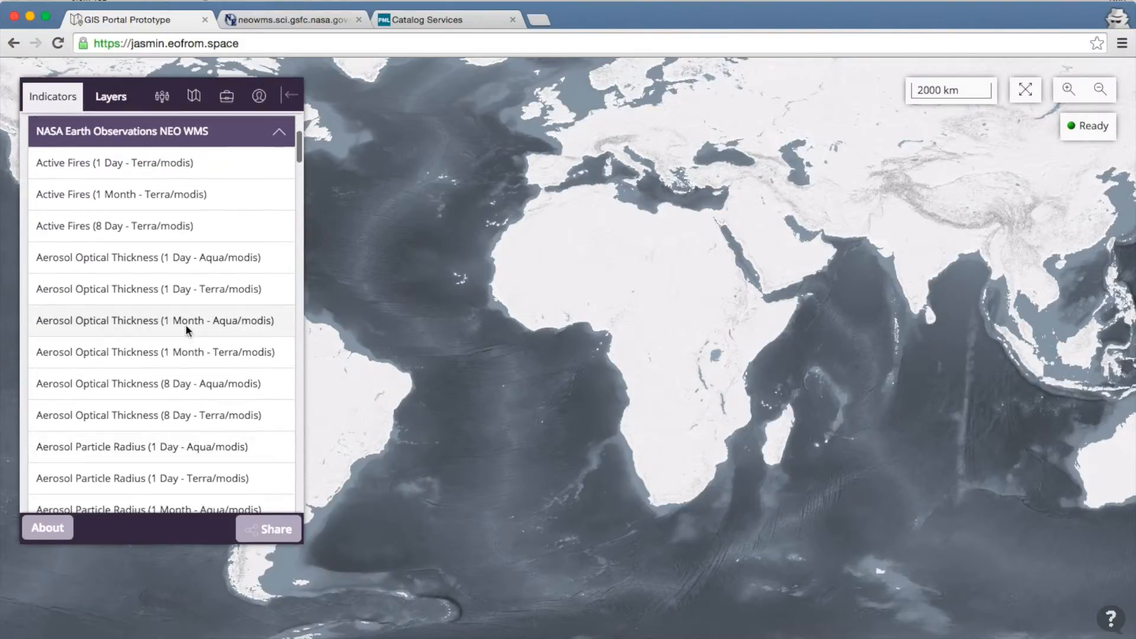
pyautogui.click(195, 231)
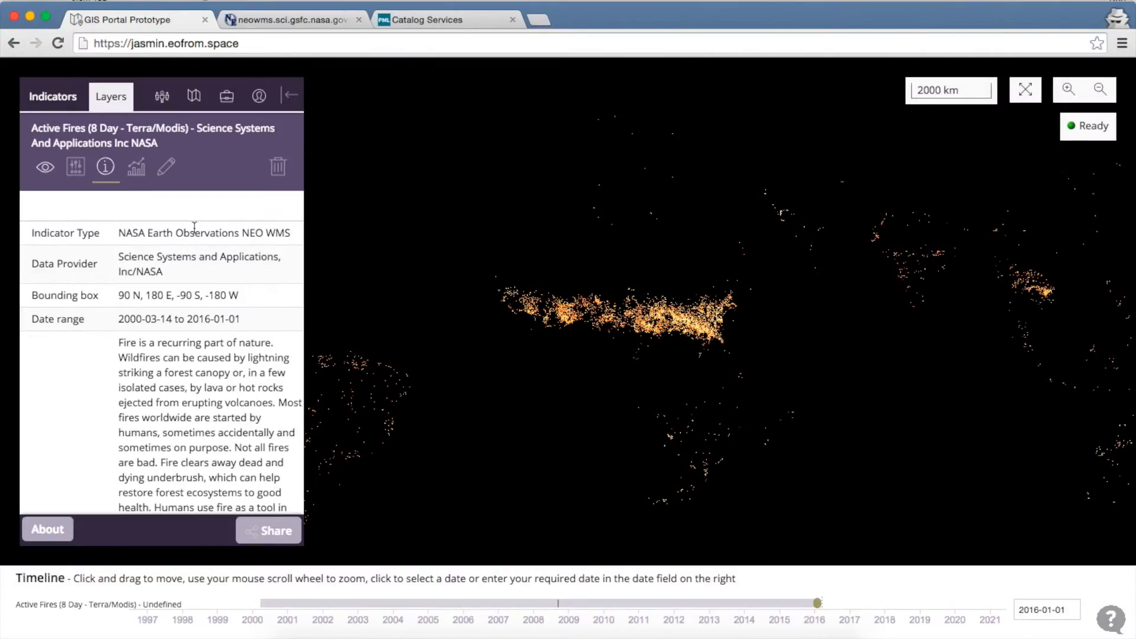
pyautogui.press('super+r')
# Step: Confirm the reload and start building a fresh map
pyautogui.press('Return')
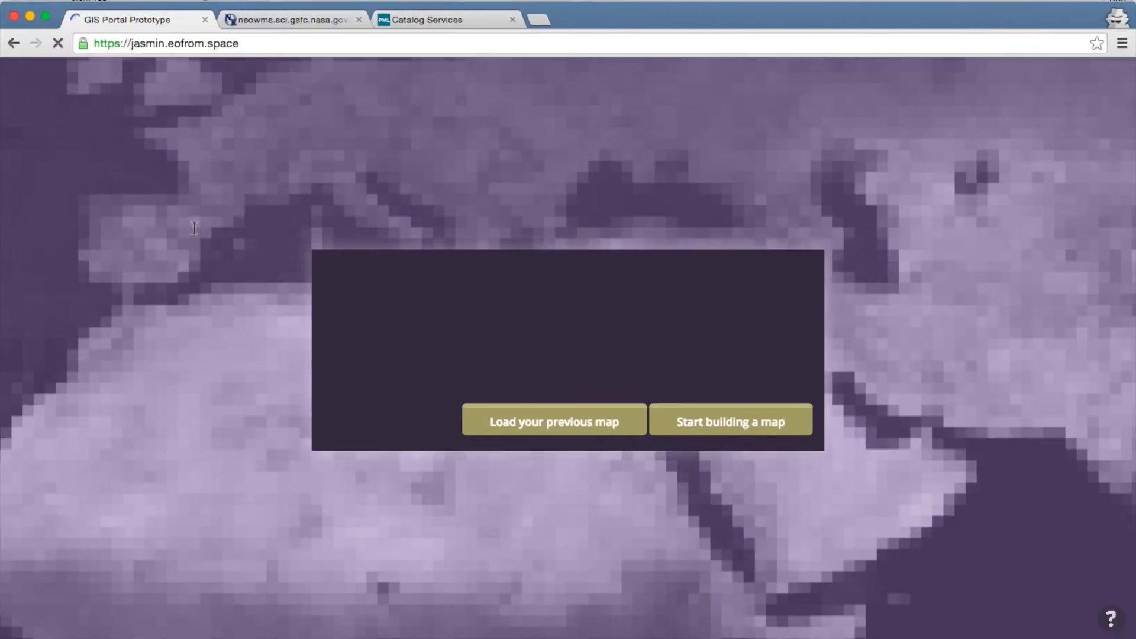
pyautogui.click(722, 423)
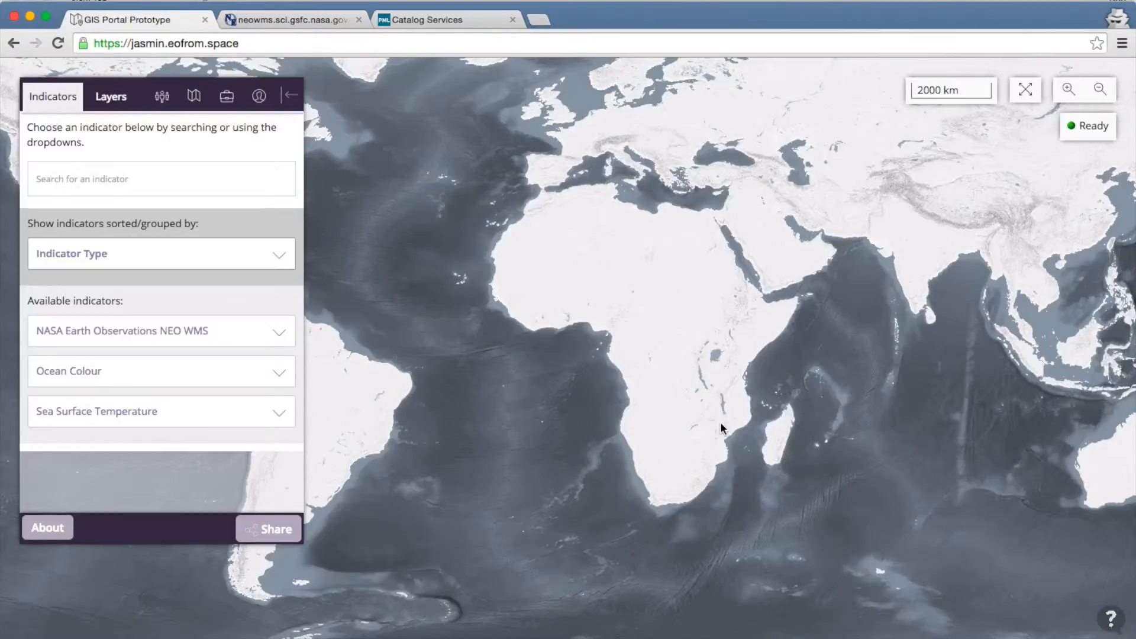
pyautogui.click(258, 97)
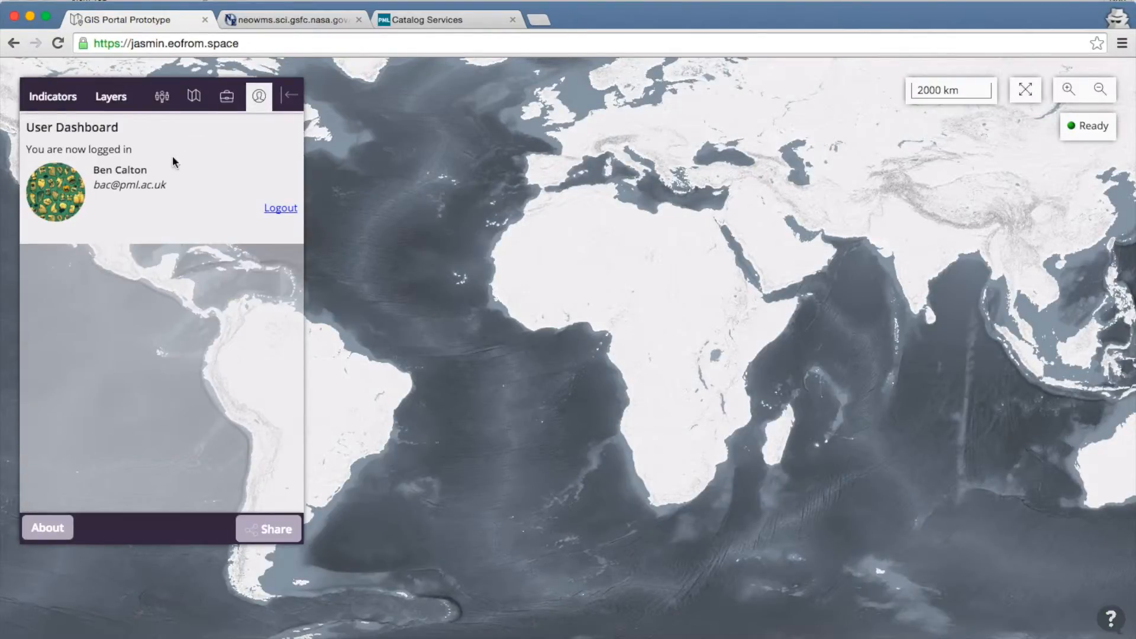
pyautogui.click(58, 104)
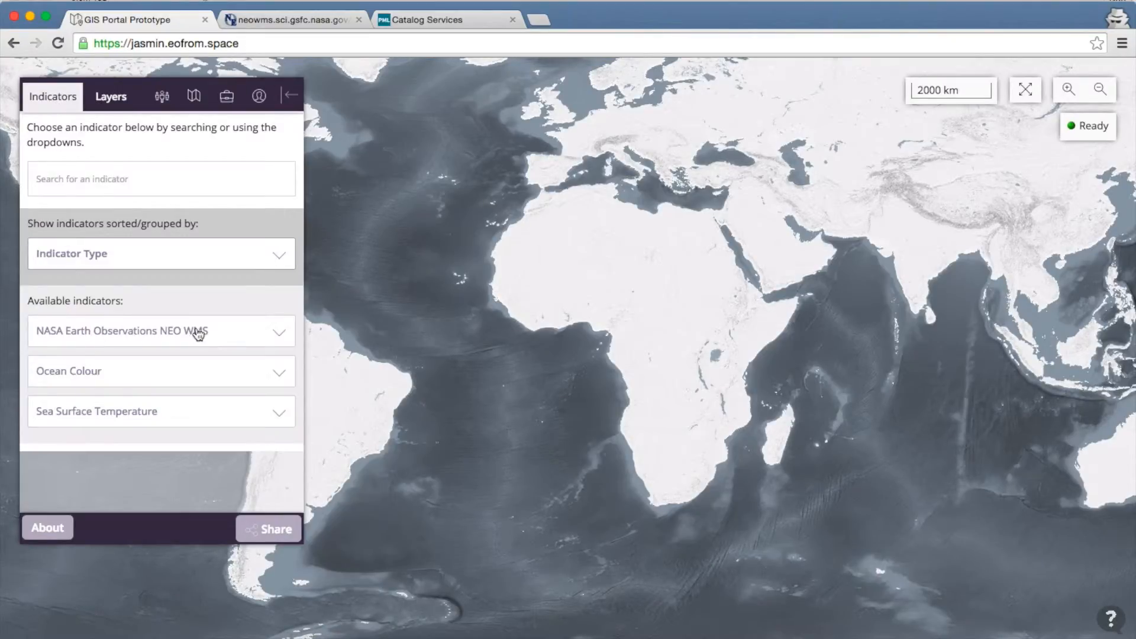
# Step: Log out of the portal account and return to the Indicators list
pyautogui.click(260, 98)
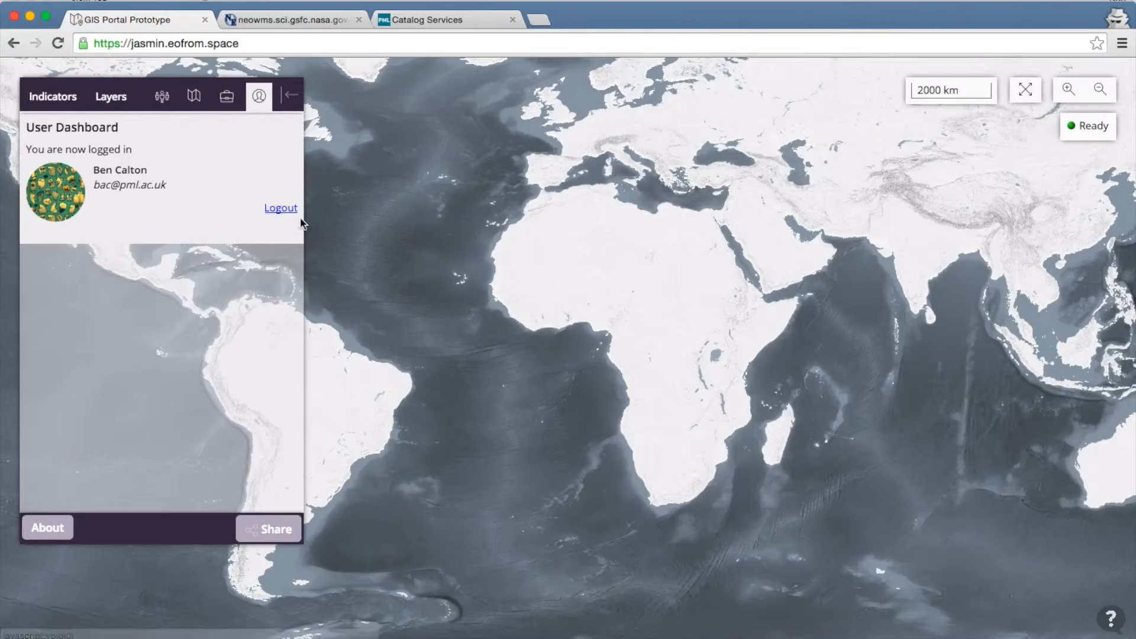
pyautogui.click(282, 211)
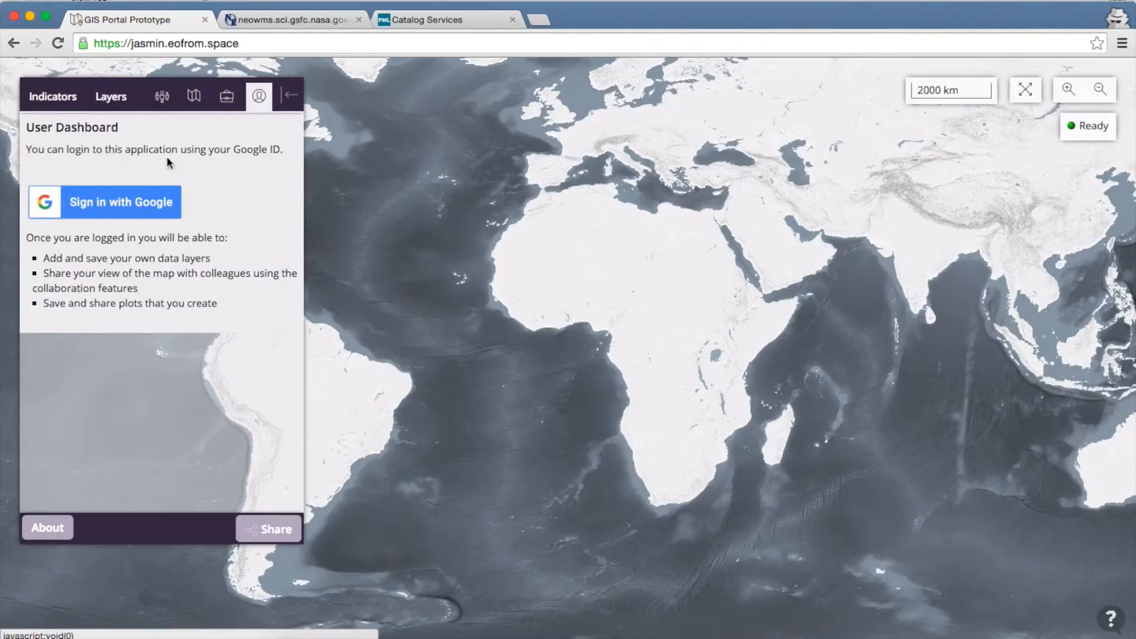
pyautogui.click(58, 103)
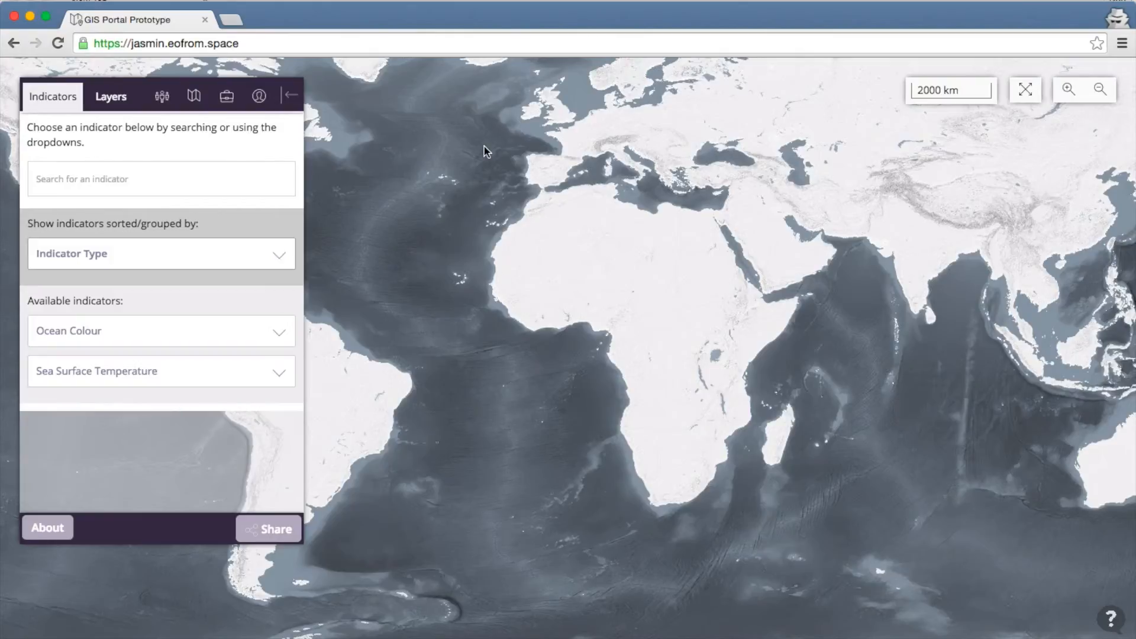
# Step: Sign in with Google from the User Dashboard using the account e-mail and password
pyautogui.click(260, 97)
pyautogui.click(129, 205)
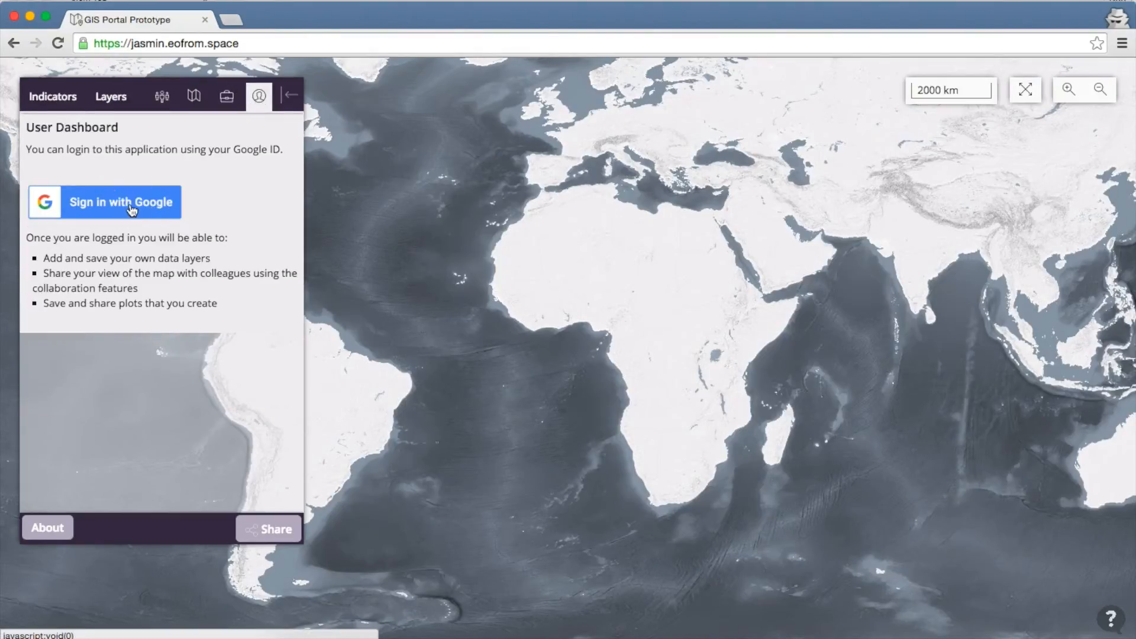
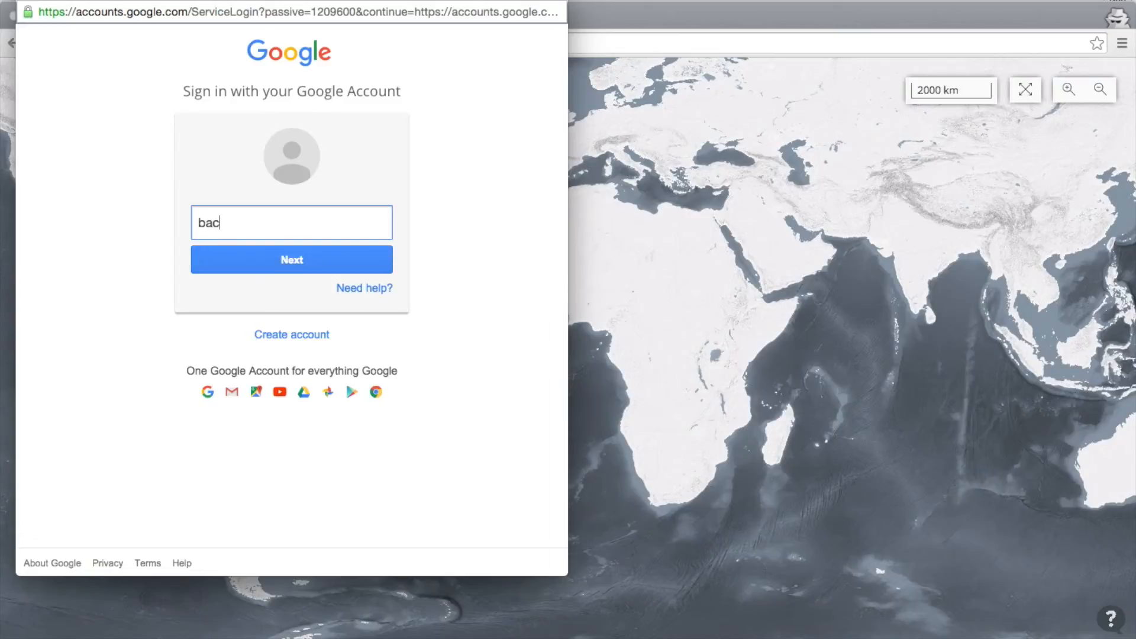
pyautogui.press('Return')
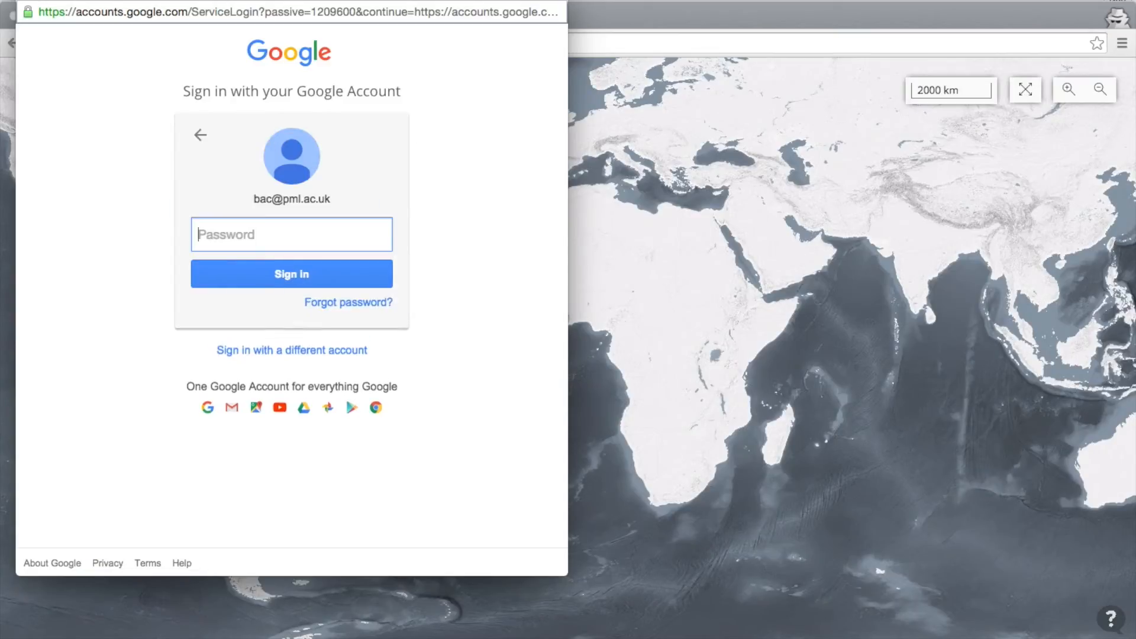
pyautogui.write('•••••••')
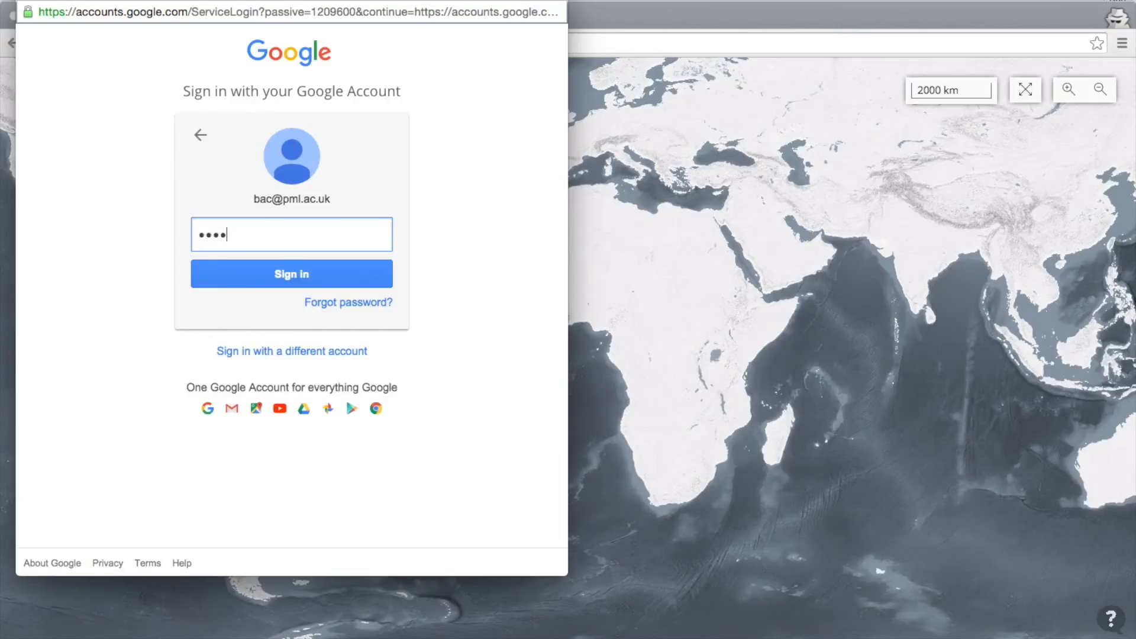
pyautogui.write('•')
pyautogui.press('Return')
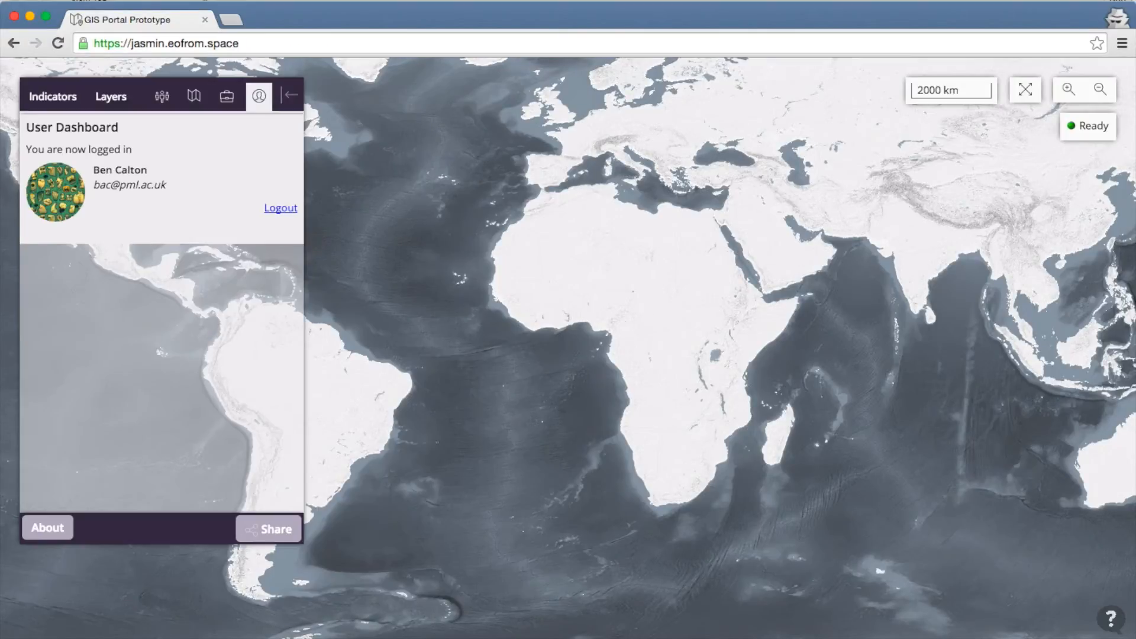
# Step: Start a new collaboration room as Presenter and select its invite link for copying
pyautogui.click(161, 104)
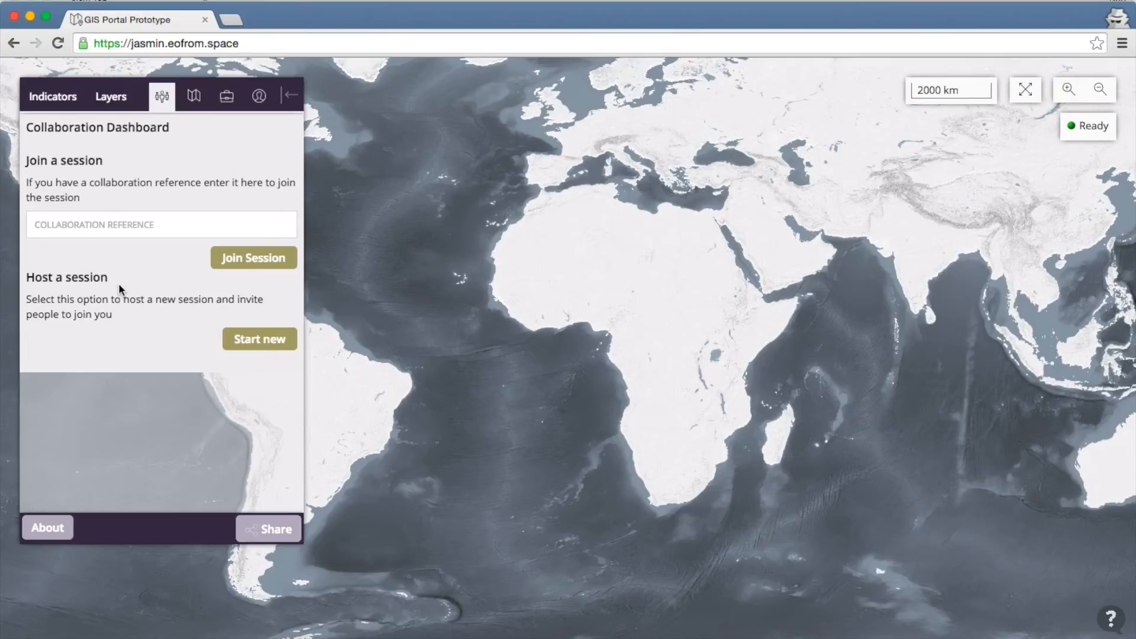
pyautogui.click(261, 342)
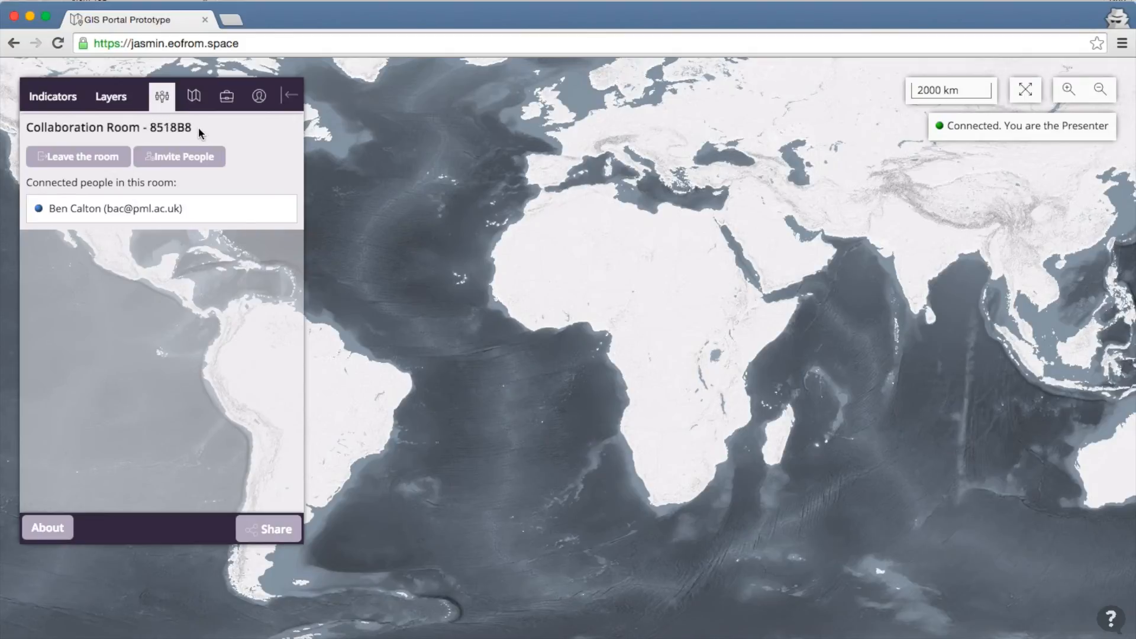
pyautogui.click(186, 158)
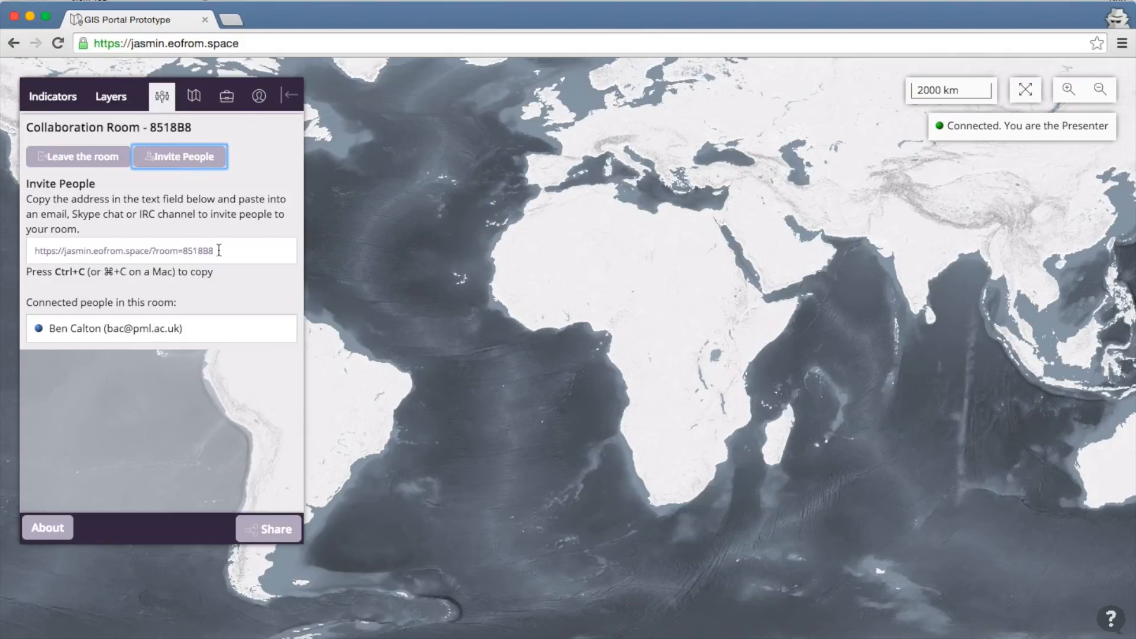
pyautogui.click(220, 251)
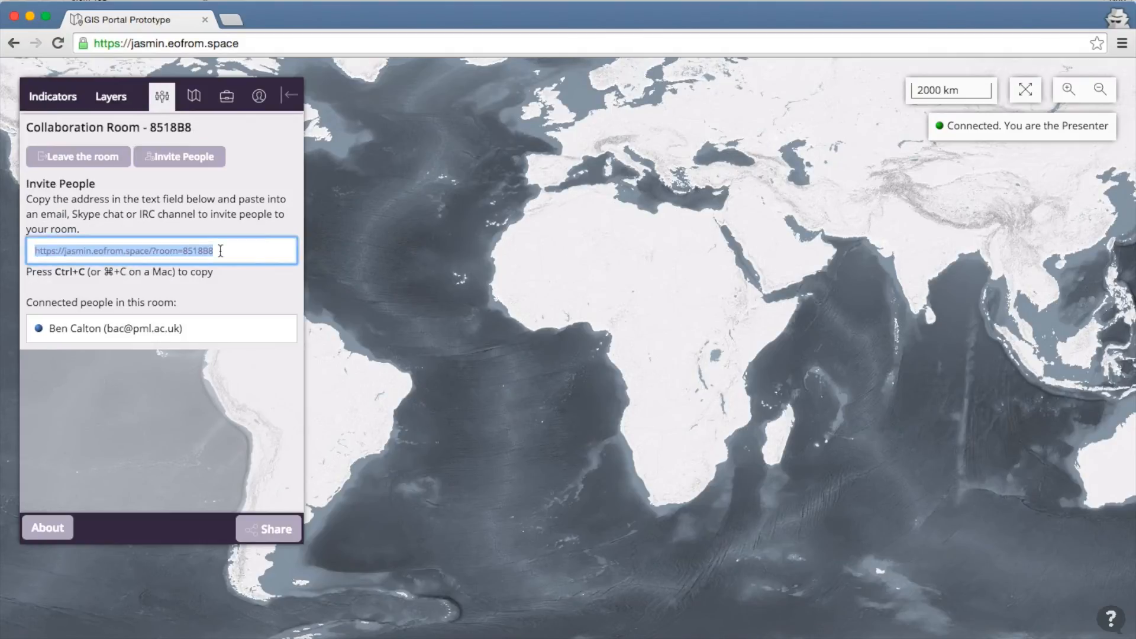